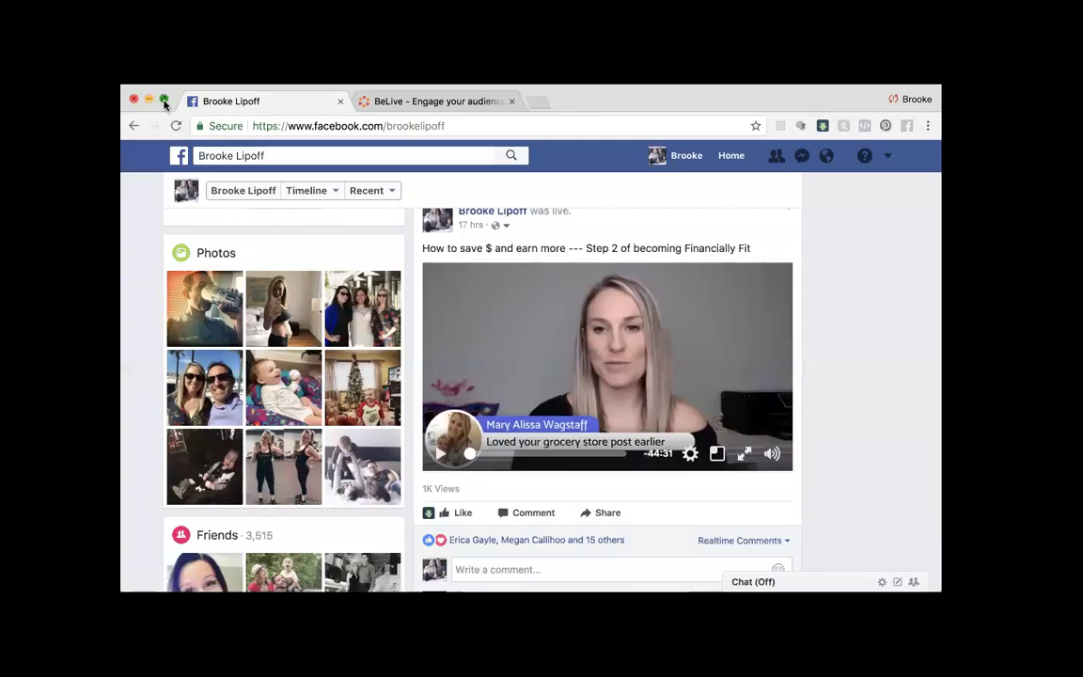
# Step: Maximize the browser and scrub the Financially Fit Step 2 replay to its final minutes
pyautogui.click(164, 100)
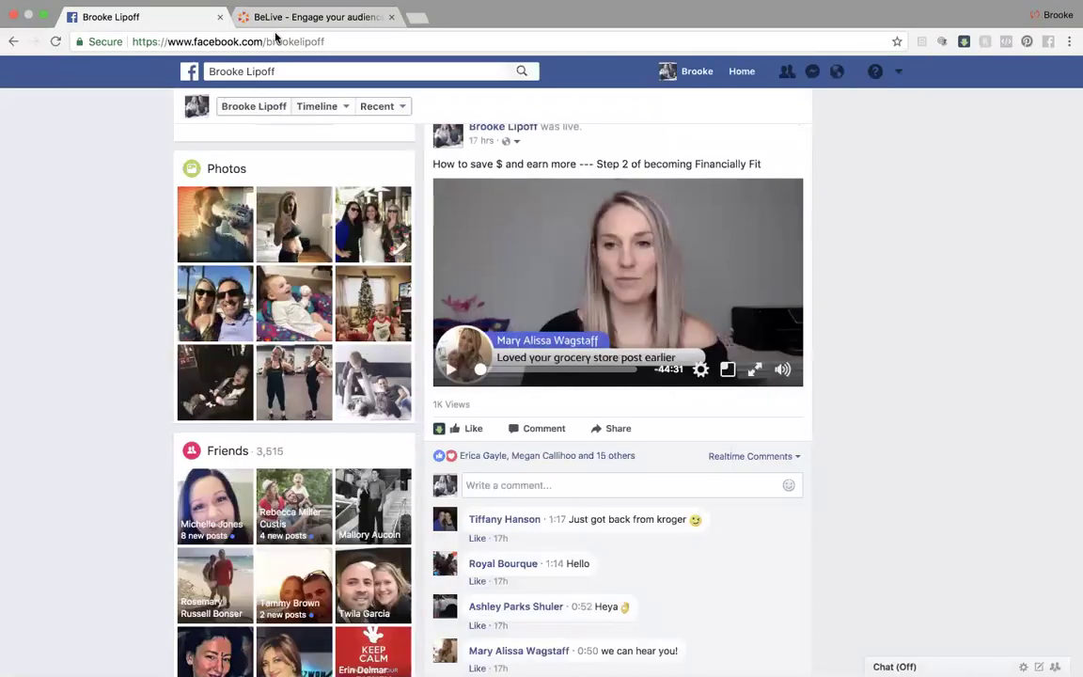
pyautogui.scroll(1, 565, 174)
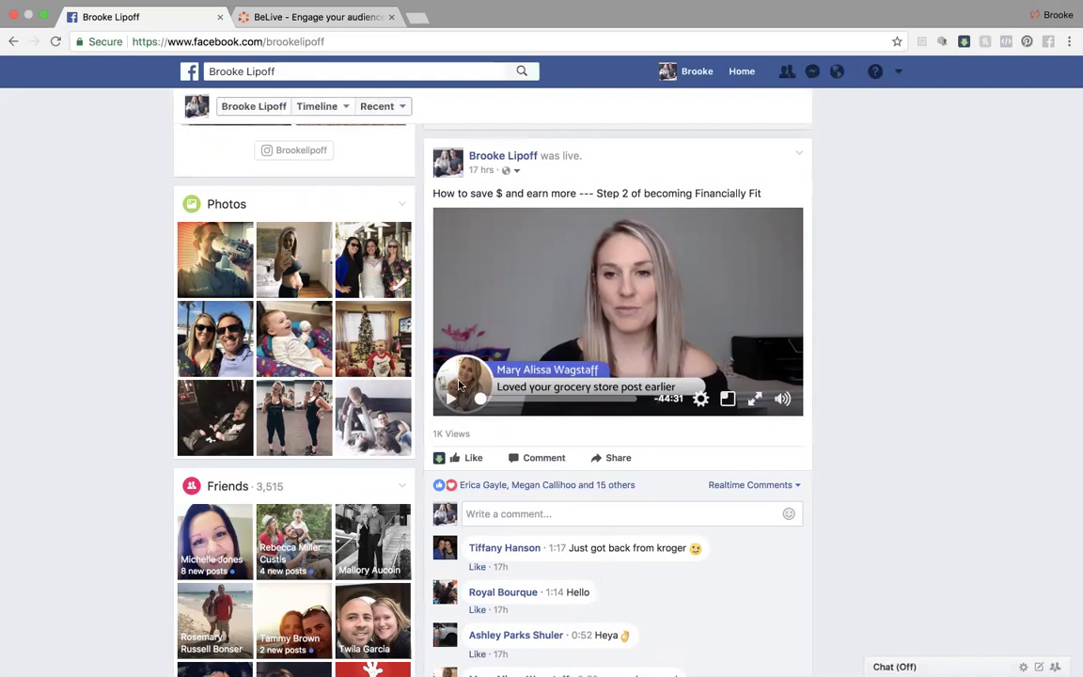
pyautogui.click(493, 398)
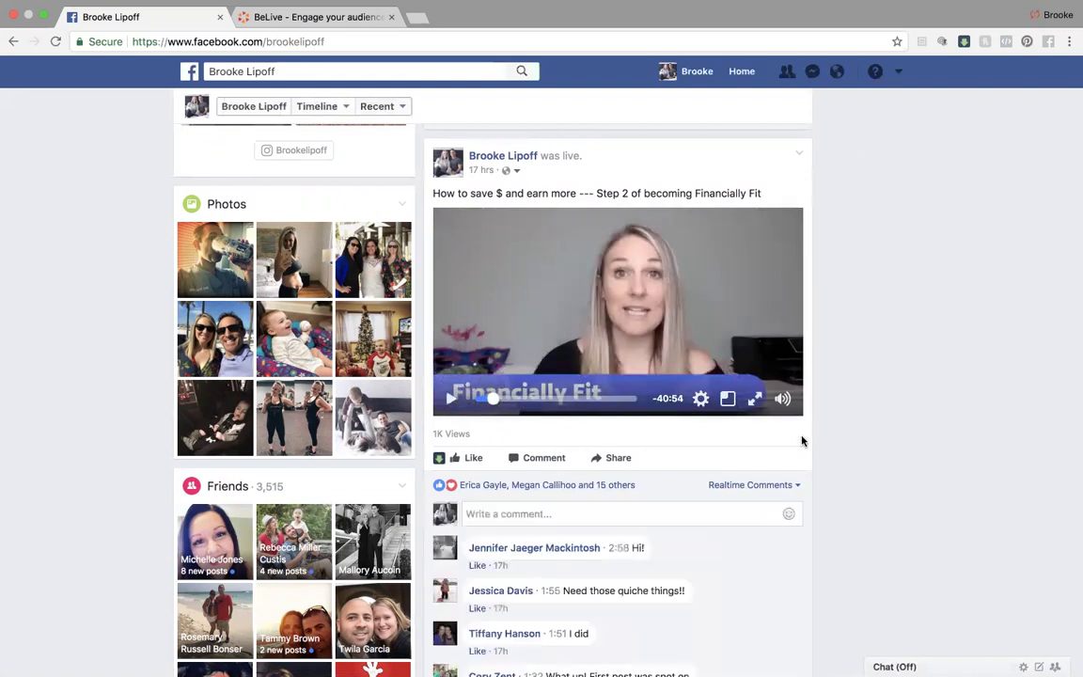
pyautogui.click(546, 399)
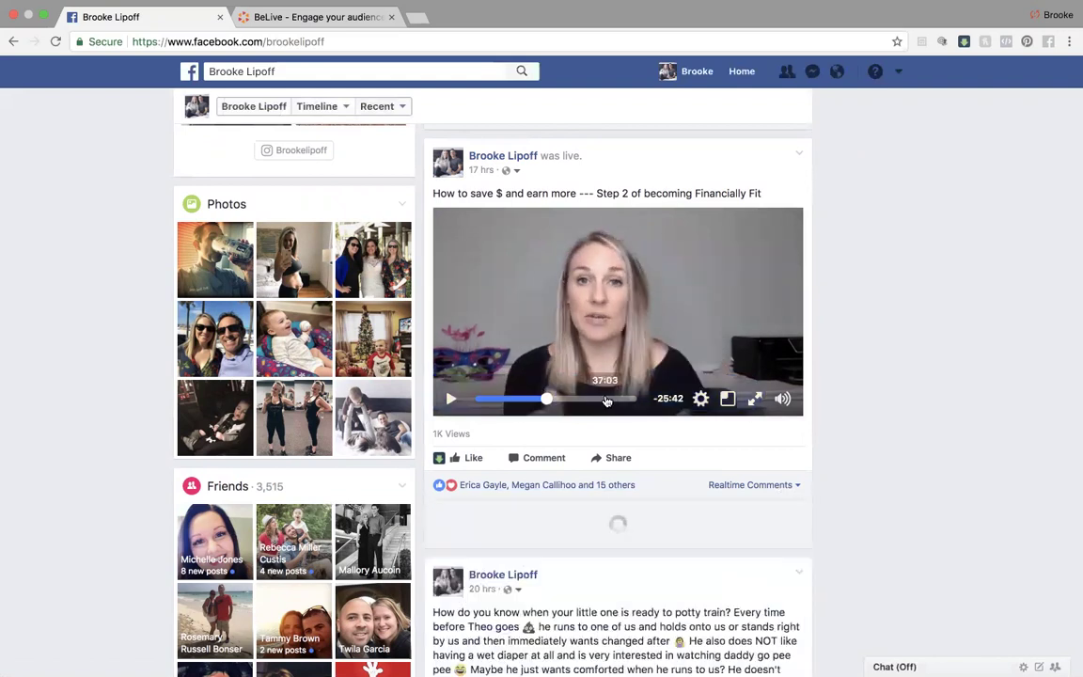
pyautogui.click(618, 398)
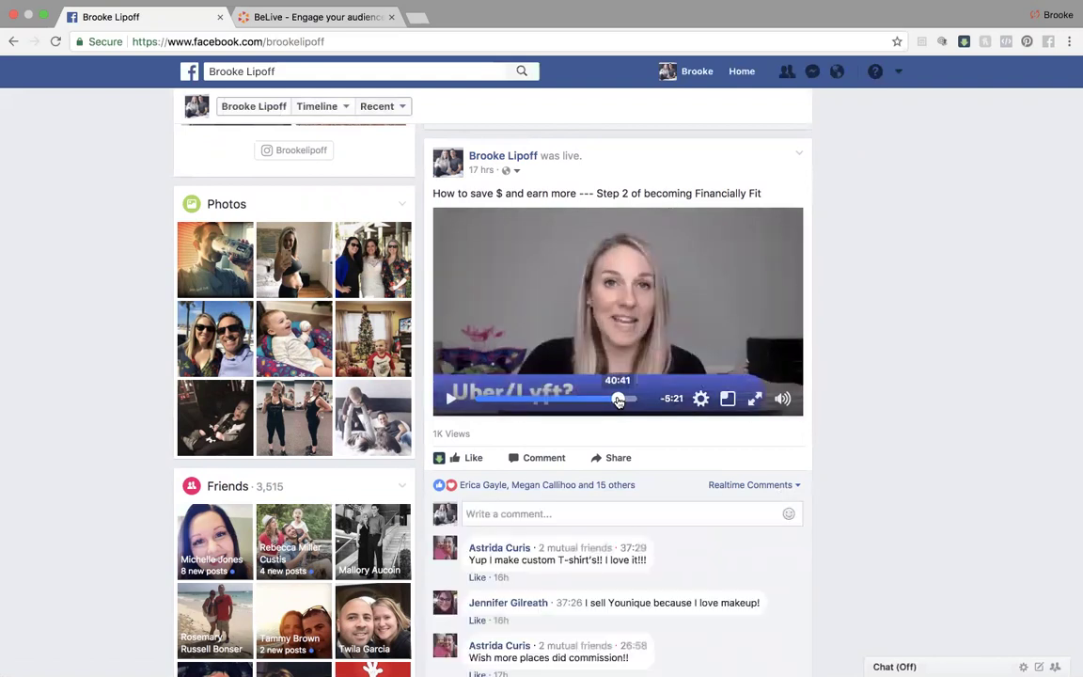
pyautogui.click(623, 399)
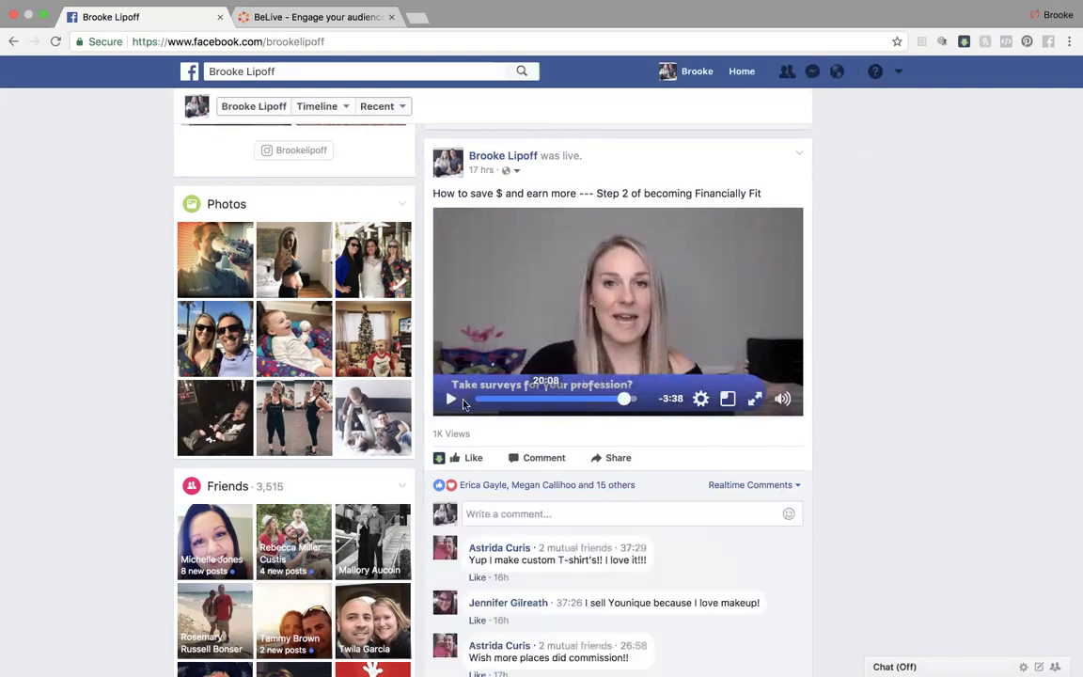
# Step: Scroll down to the Financially Fit Step 1 video and fast-forward it to 15:25
pyautogui.scroll(-2, 452, 404)
pyautogui.scroll(-15, 452, 404)
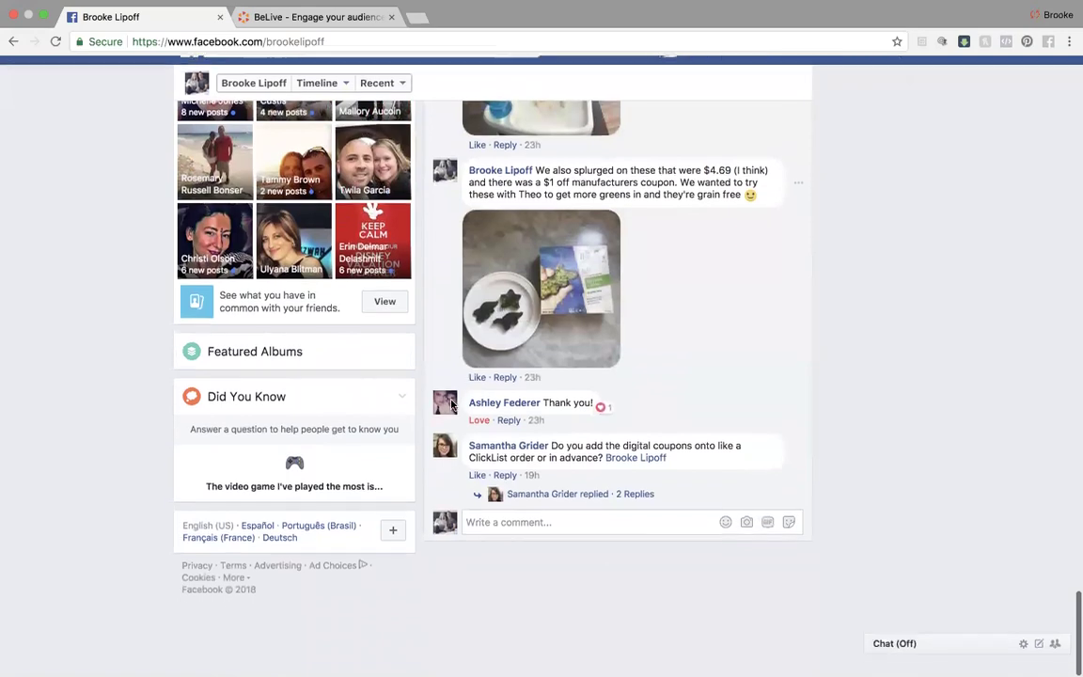
pyautogui.scroll(-10, 452, 404)
pyautogui.scroll(-6, 452, 404)
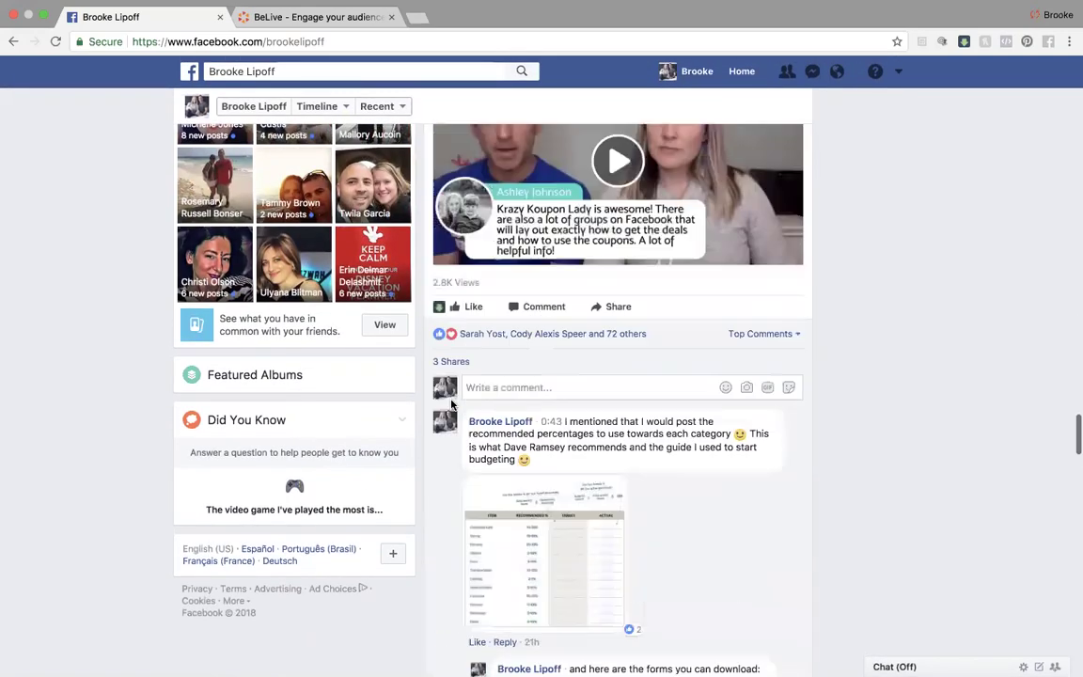
pyautogui.scroll(2, 453, 404)
pyautogui.moveTo(489, 467); pyautogui.dragTo(511, 467)
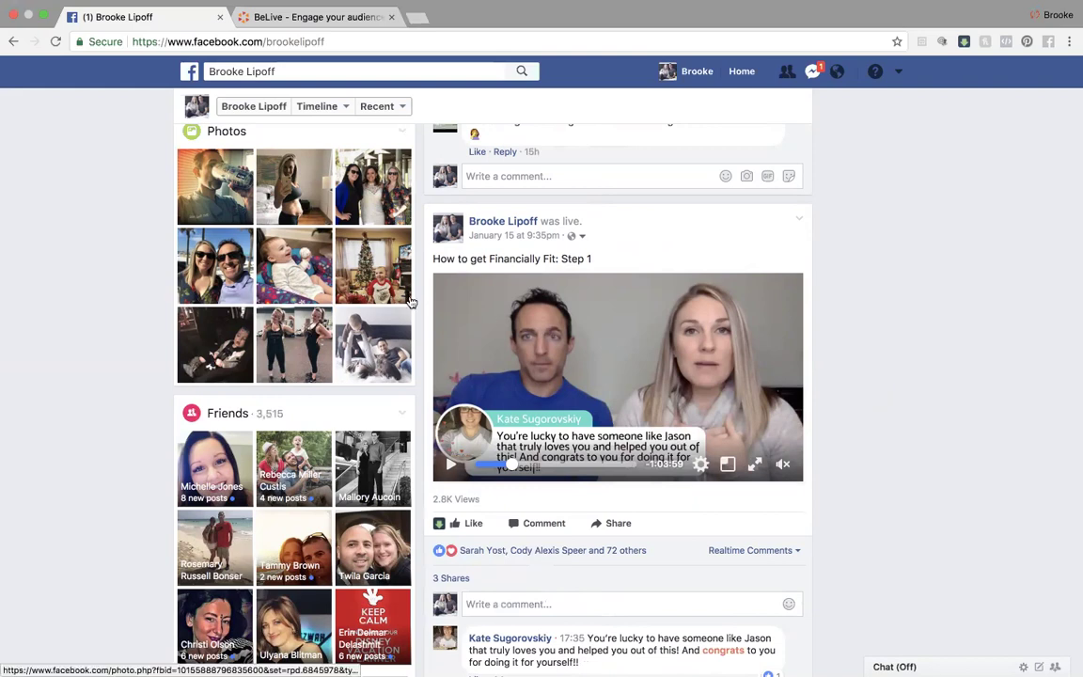
# Step: Switch to the BeLive site and open the Pricing Plans page listing Lite, Standard and Enterprise
pyautogui.click(369, 13)
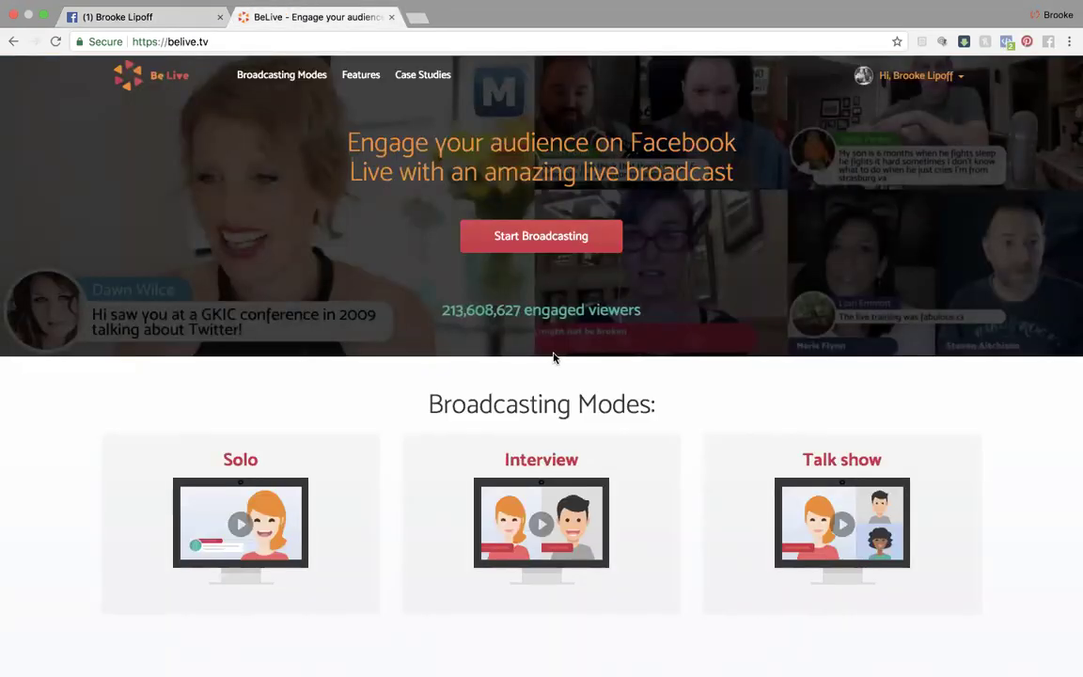
pyautogui.scroll(-10, 415, 452)
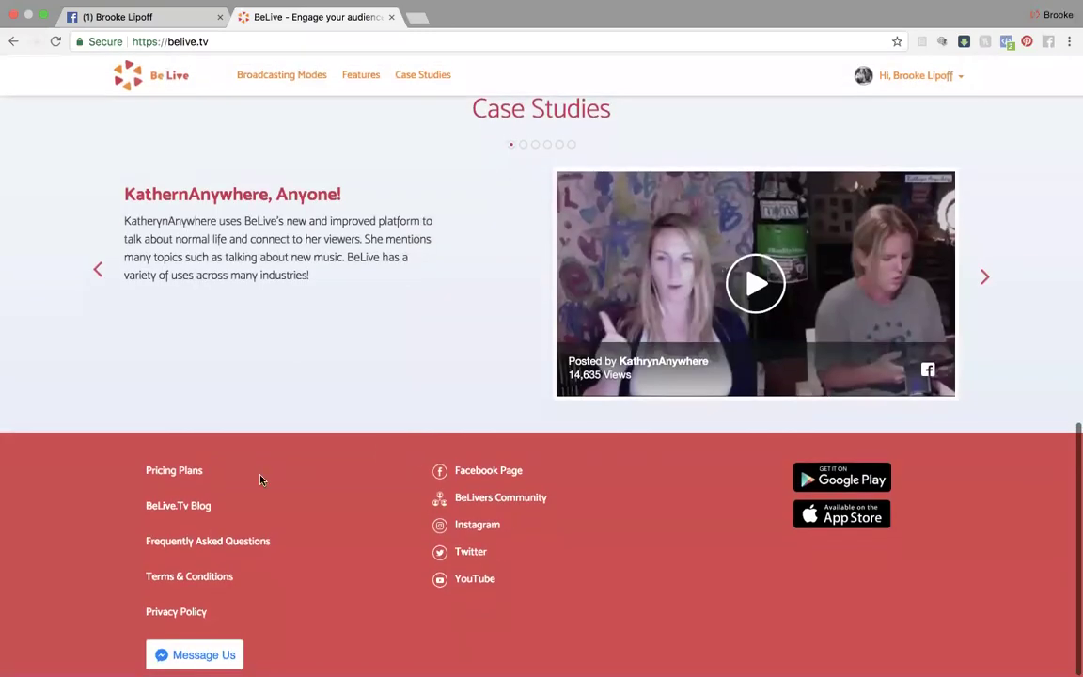
pyautogui.click(184, 478)
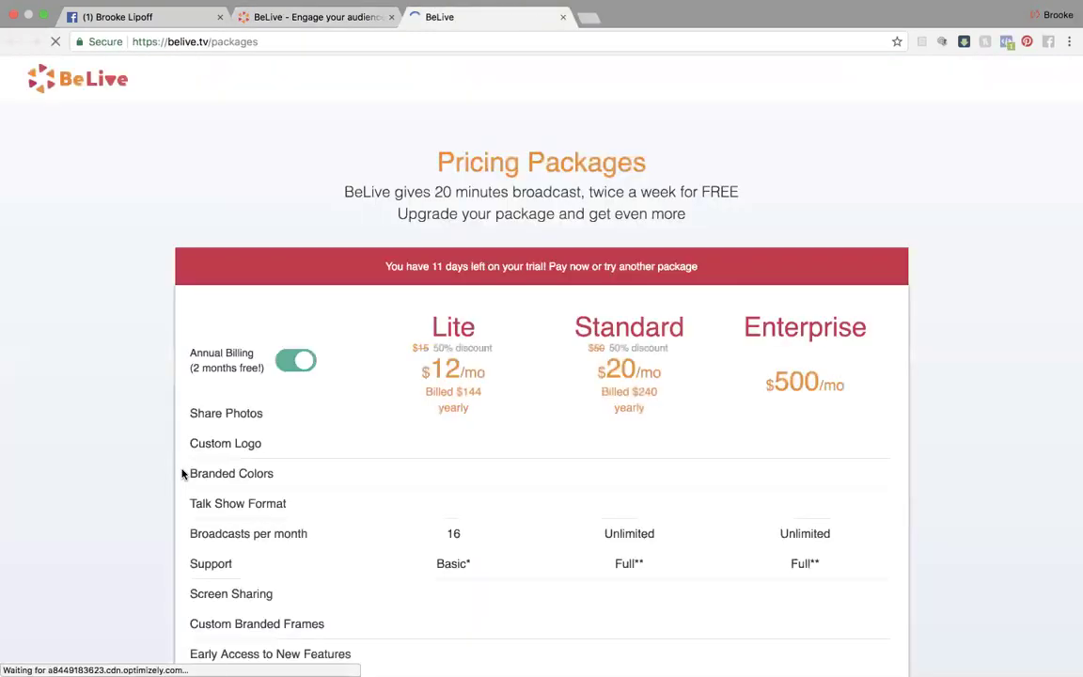
pyautogui.scroll(-4, 184, 481)
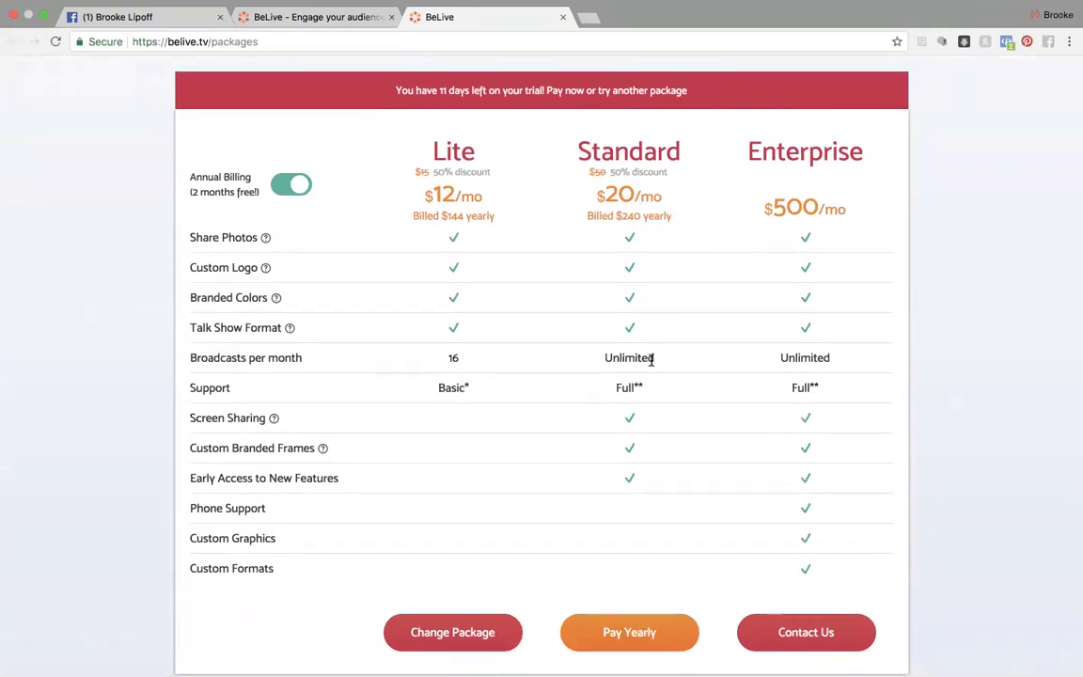
# Step: Highlight Standard's Unlimited and Lite's 16 broadcasts per month, then return to the BeLive homepage
pyautogui.moveTo(655, 364); pyautogui.dragTo(600, 359)
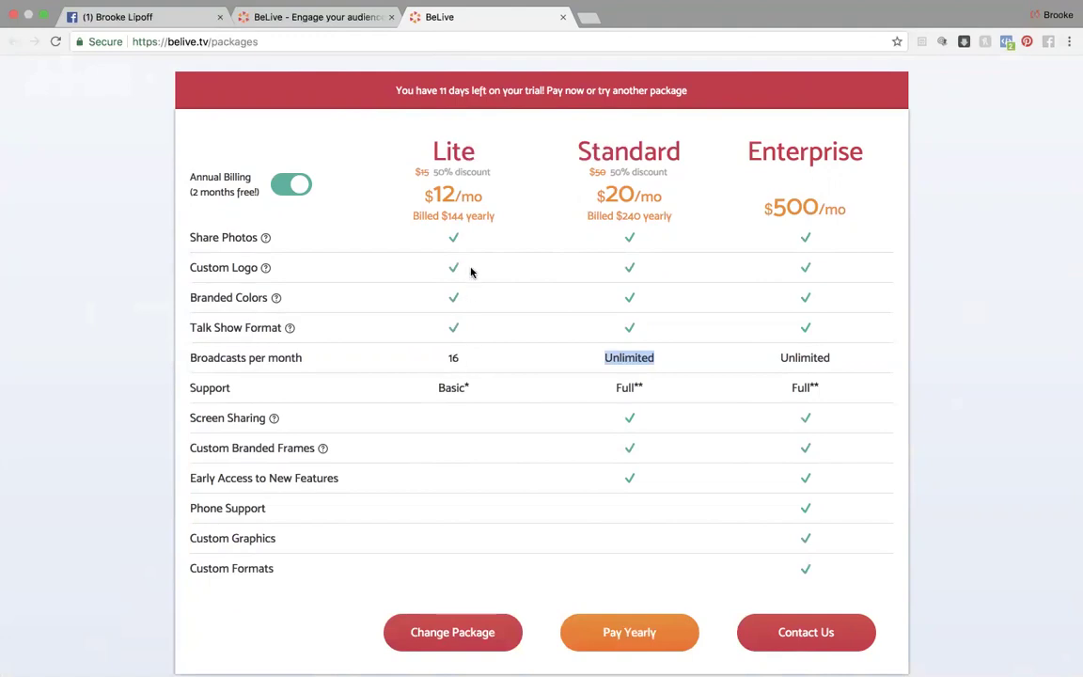
pyautogui.doubleClick(453, 360)
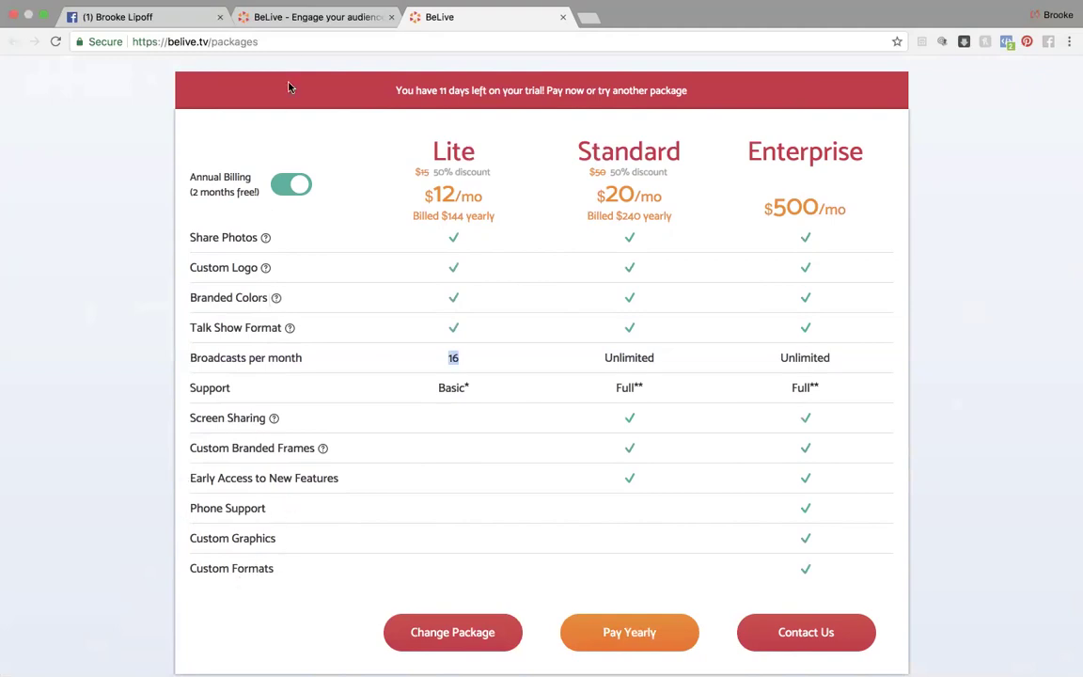
pyautogui.click(291, 19)
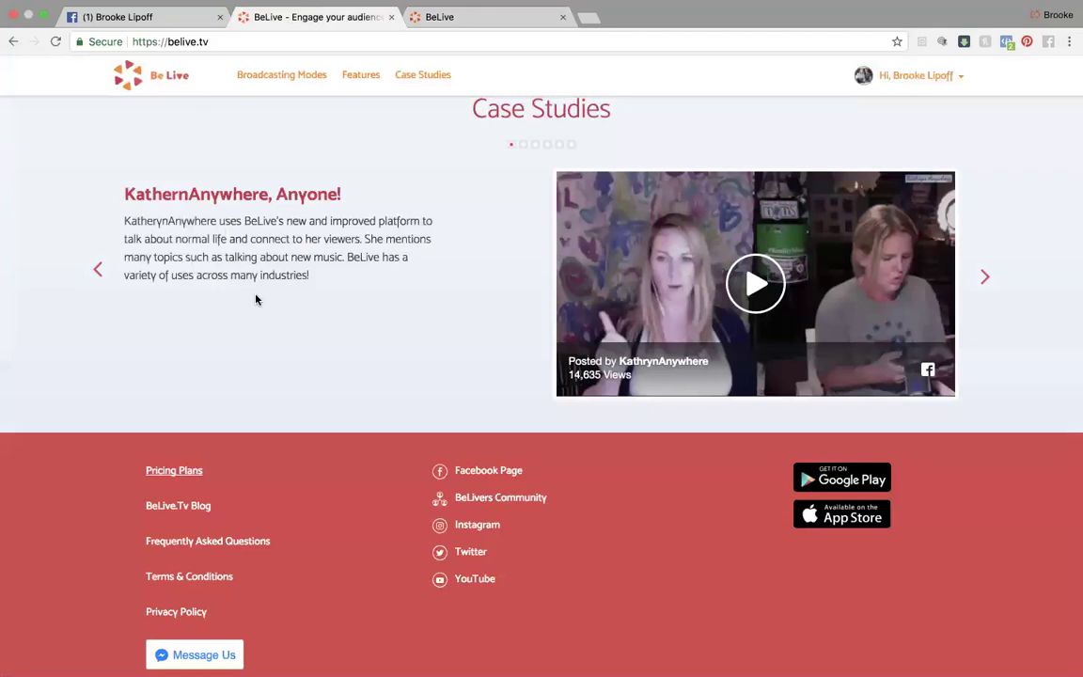
# Step: Start hosting a new broadcast from the homepage and choose the Talk Show mode
pyautogui.scroll(15, 256, 299)
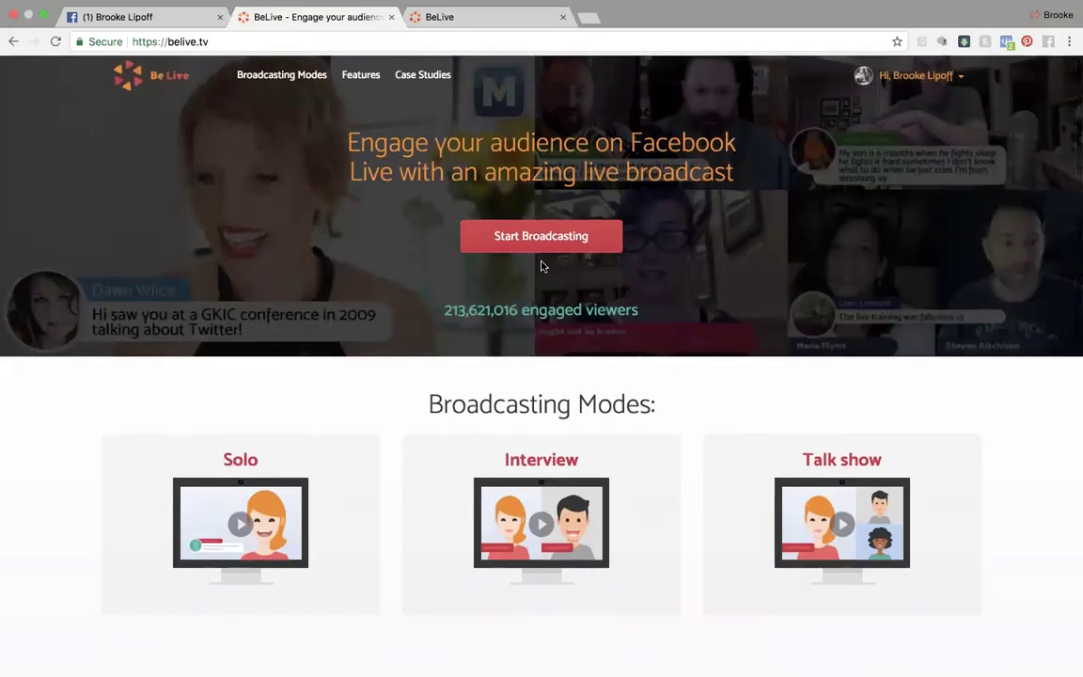
pyautogui.click(516, 241)
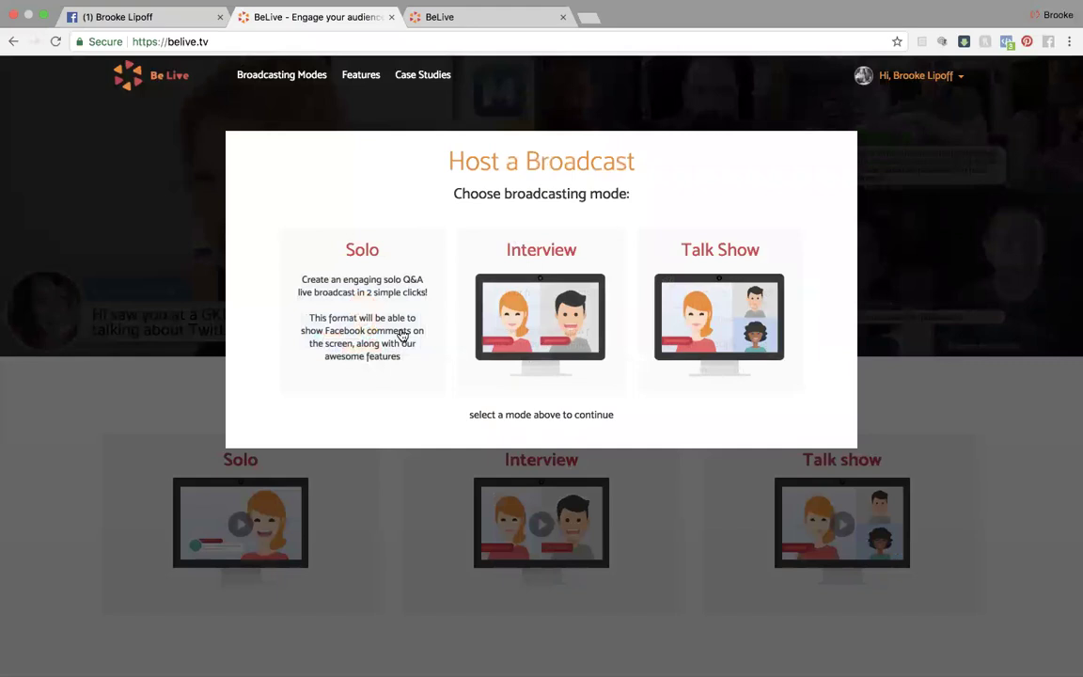
pyautogui.click(751, 293)
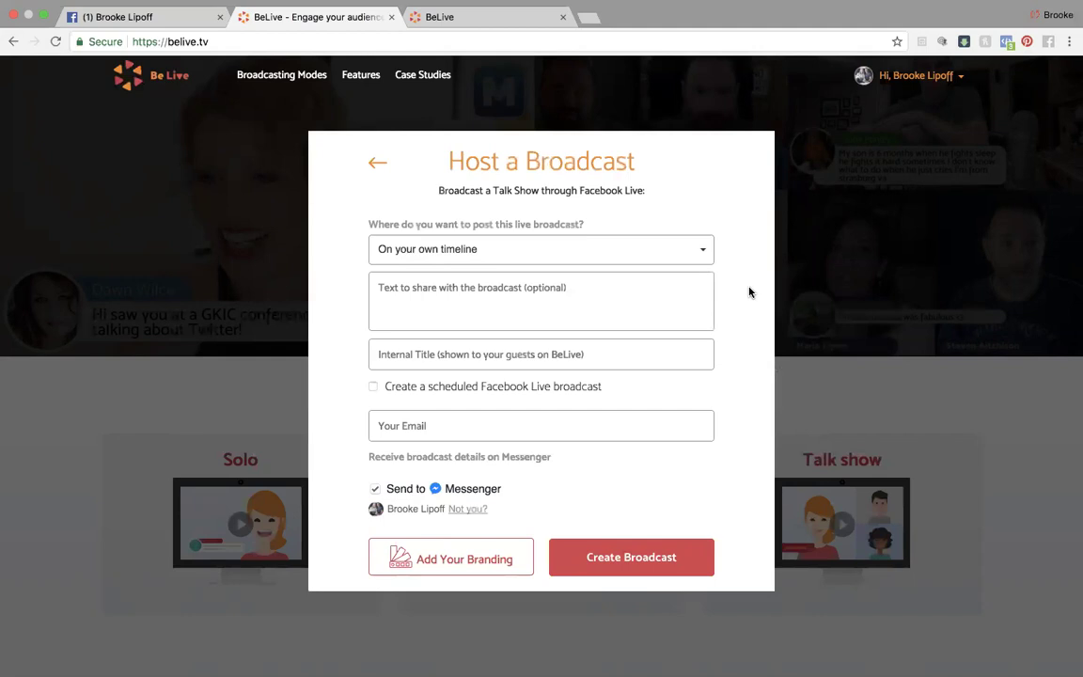
# Step: Set the talk show to Testing Only, with 'Hey everyone' text and title, and Messenger off
pyautogui.click(631, 255)
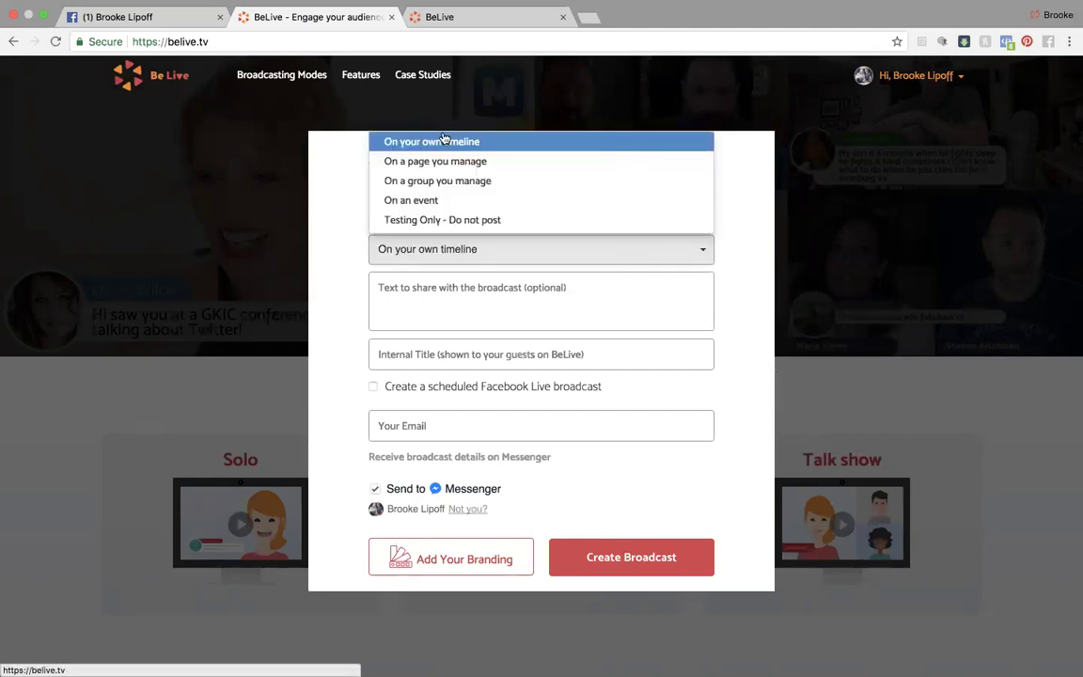
pyautogui.click(489, 221)
pyautogui.click(499, 322)
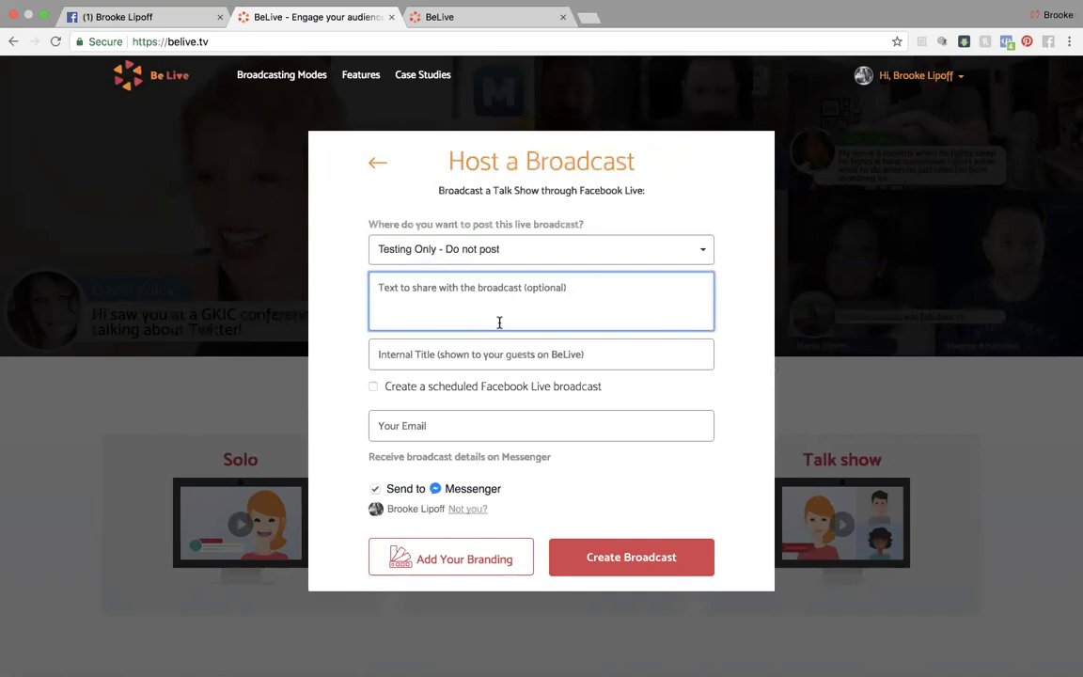
pyautogui.write('Hey everyone')
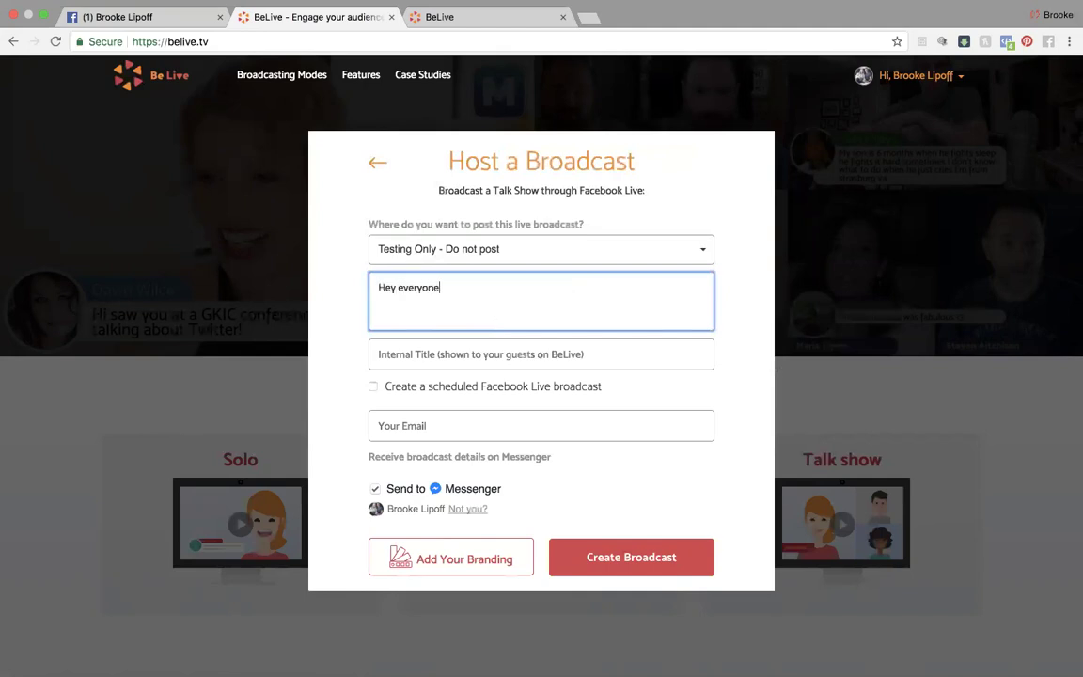
pyautogui.click(475, 356)
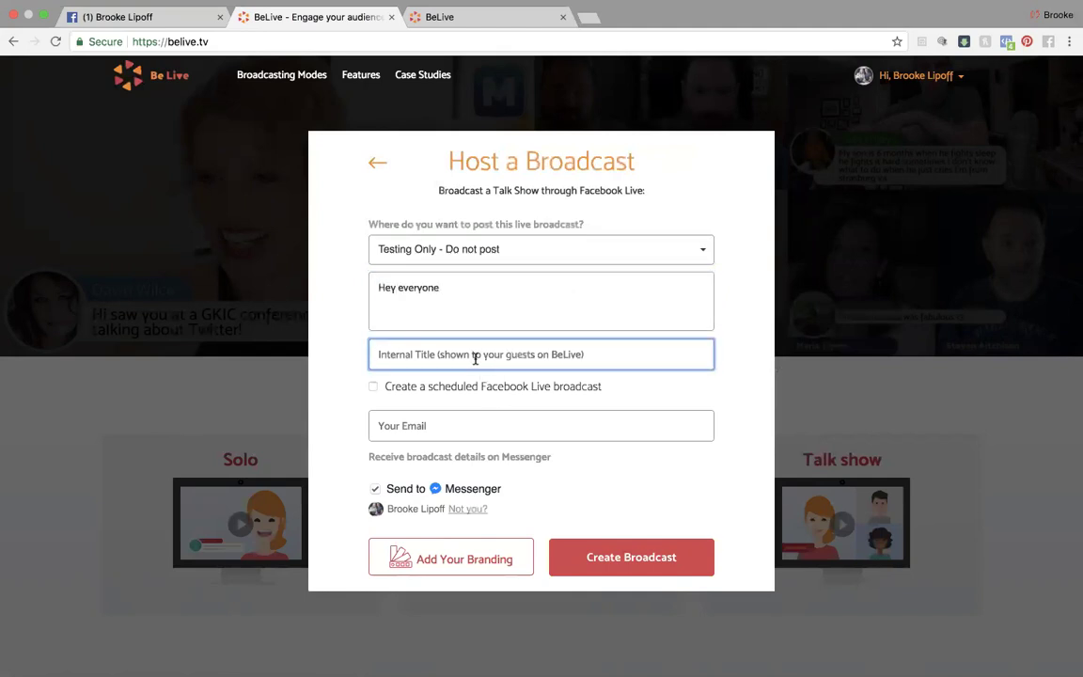
pyautogui.write('Hey everyone!')
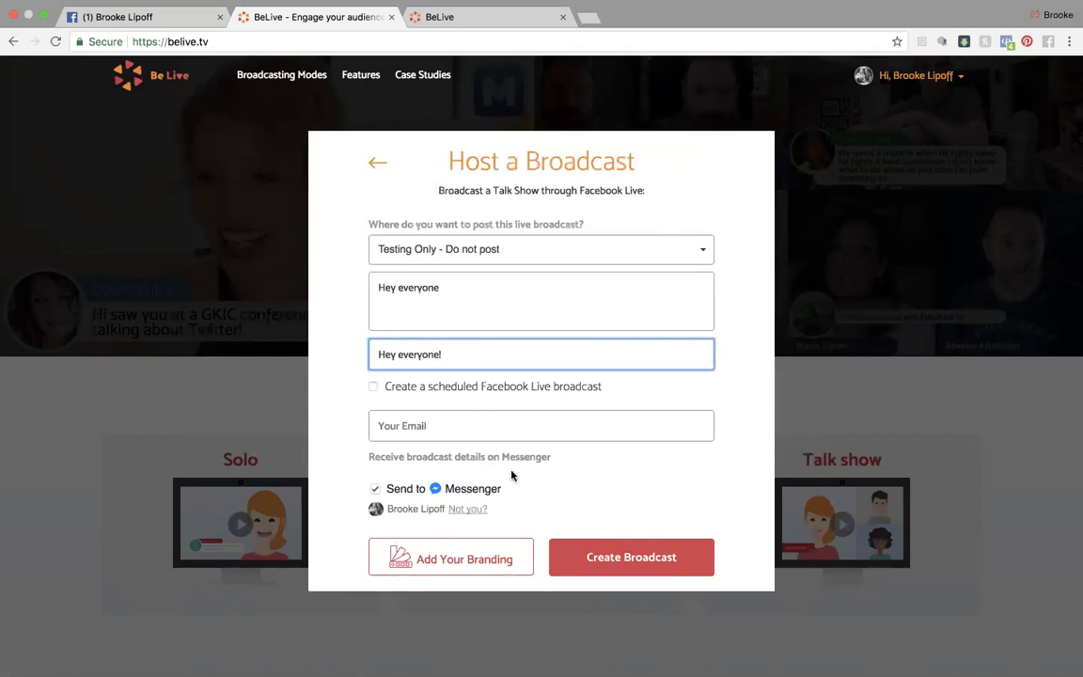
pyautogui.click(375, 490)
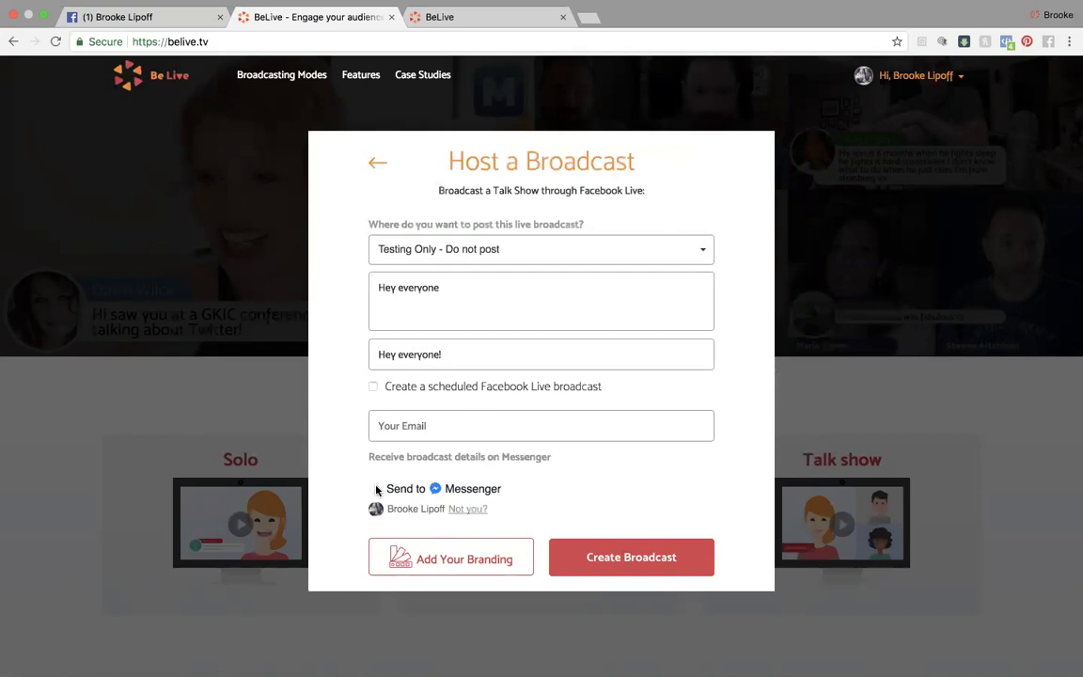
# Step: Set the branding background colour to blue #4554d8 and save the branding
pyautogui.click(431, 577)
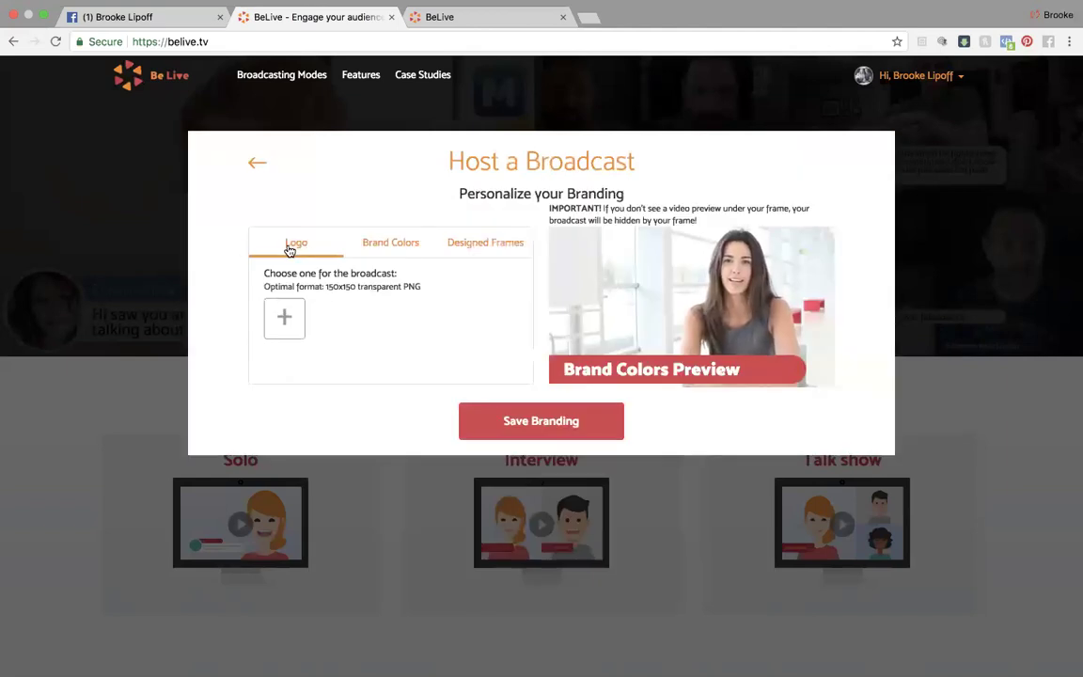
pyautogui.click(384, 251)
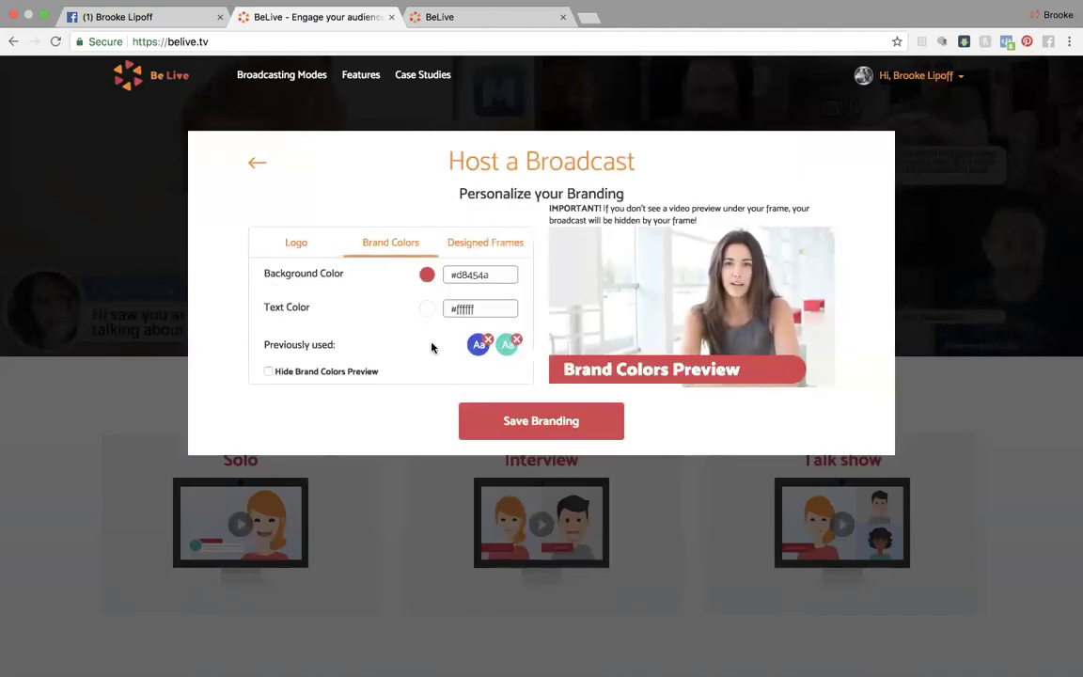
pyautogui.click(508, 345)
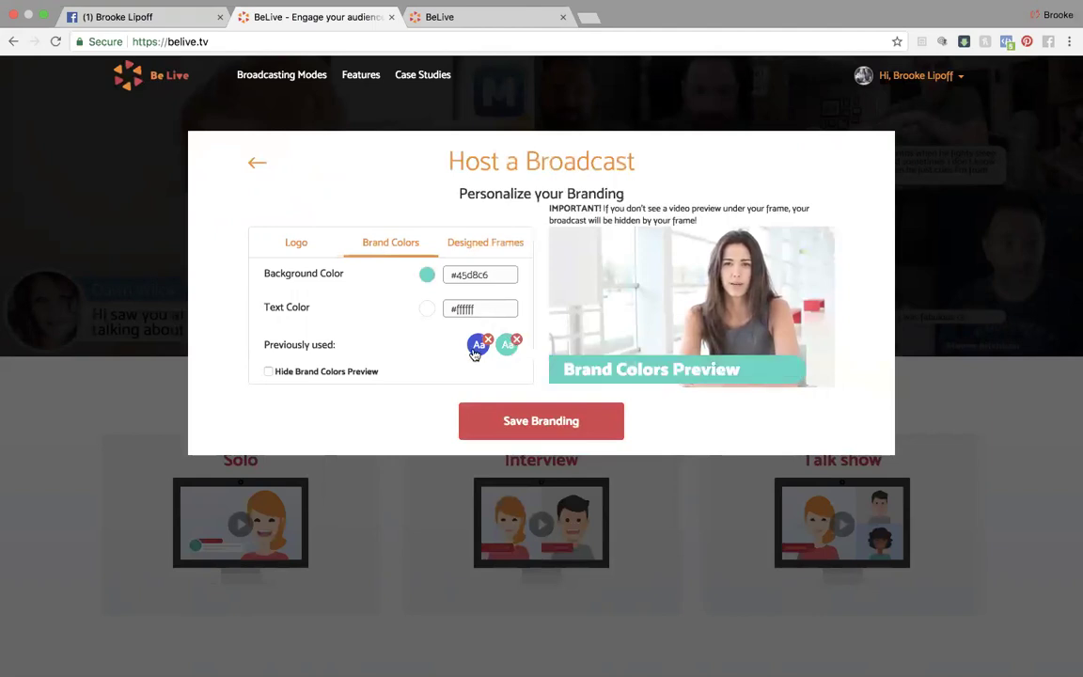
pyautogui.click(478, 345)
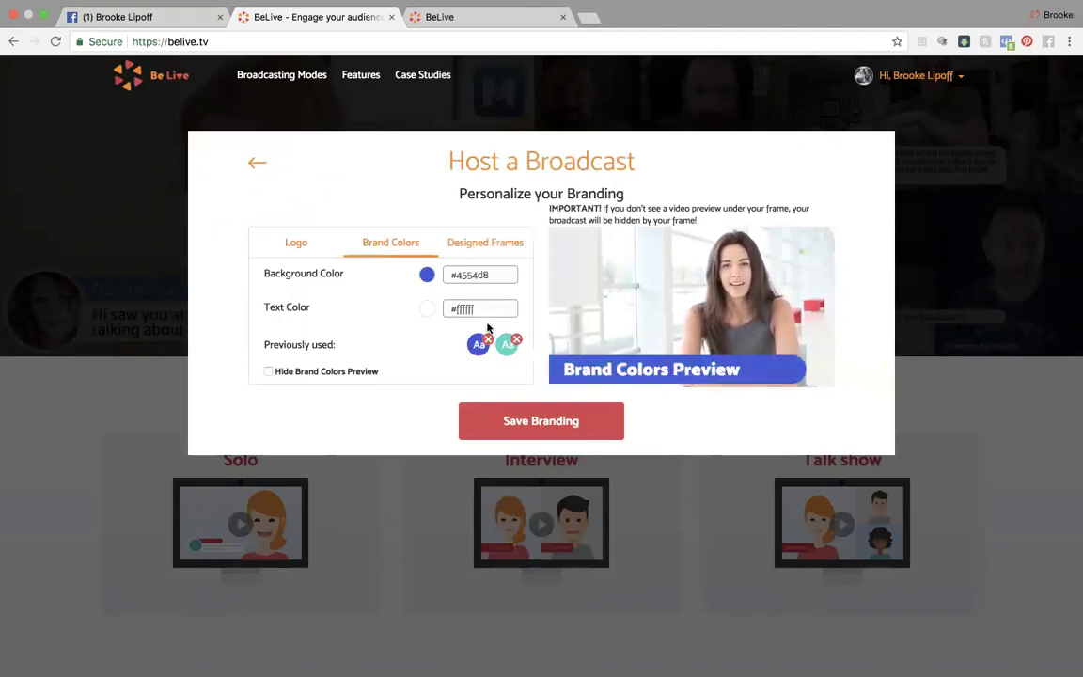
pyautogui.click(458, 244)
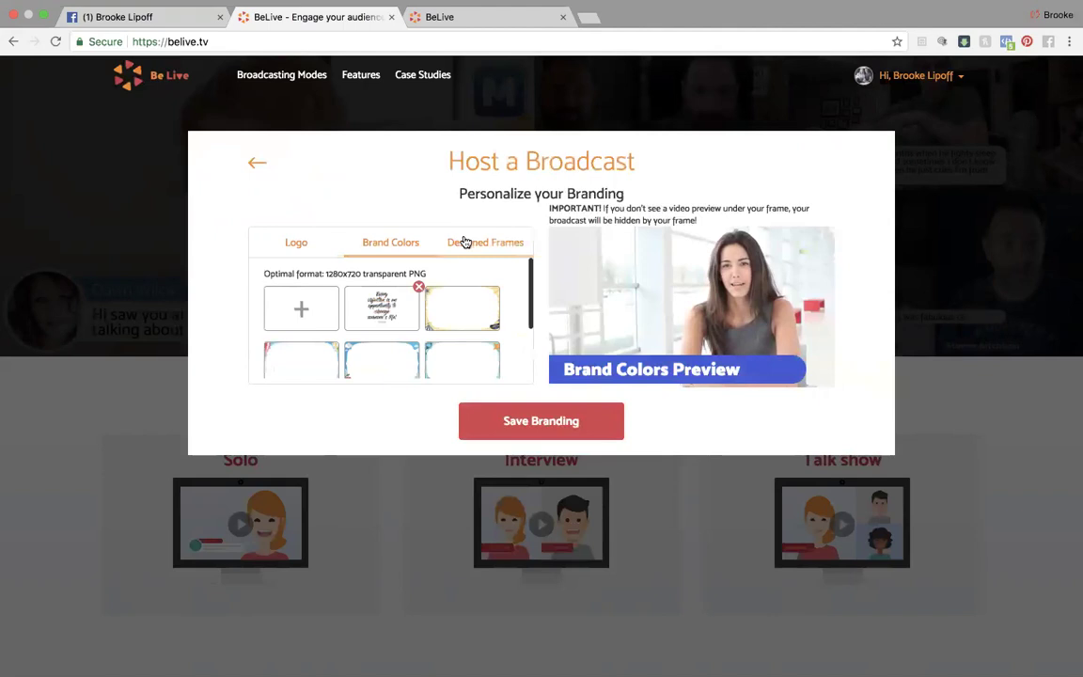
pyautogui.scroll(-5, 467, 297)
pyautogui.scroll(3, 470, 297)
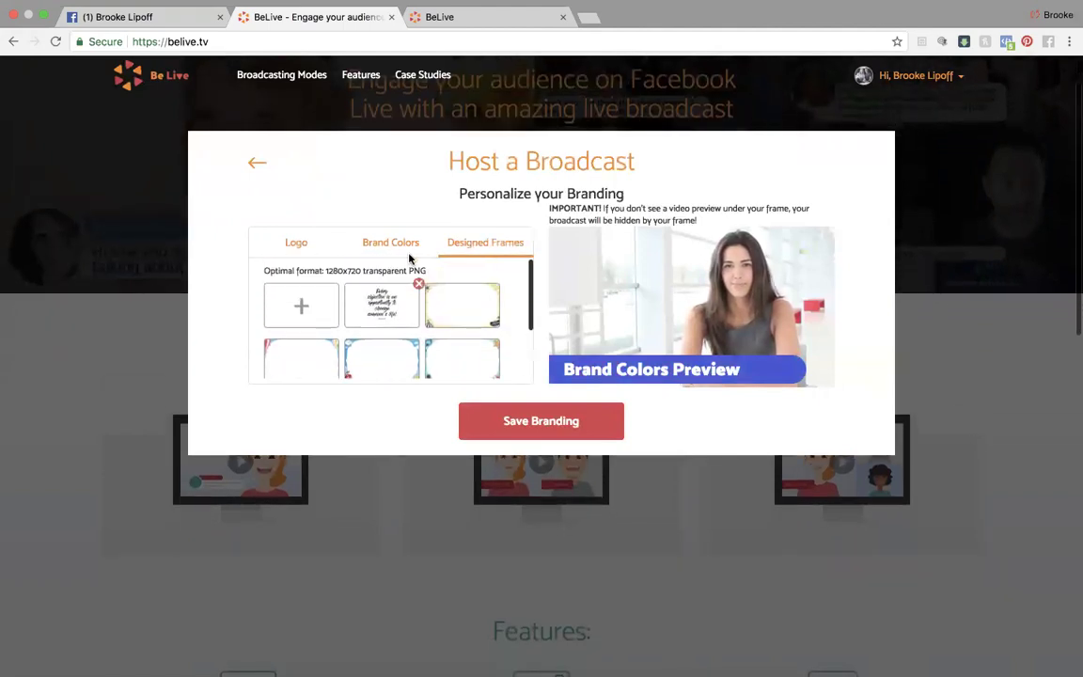
pyautogui.click(392, 242)
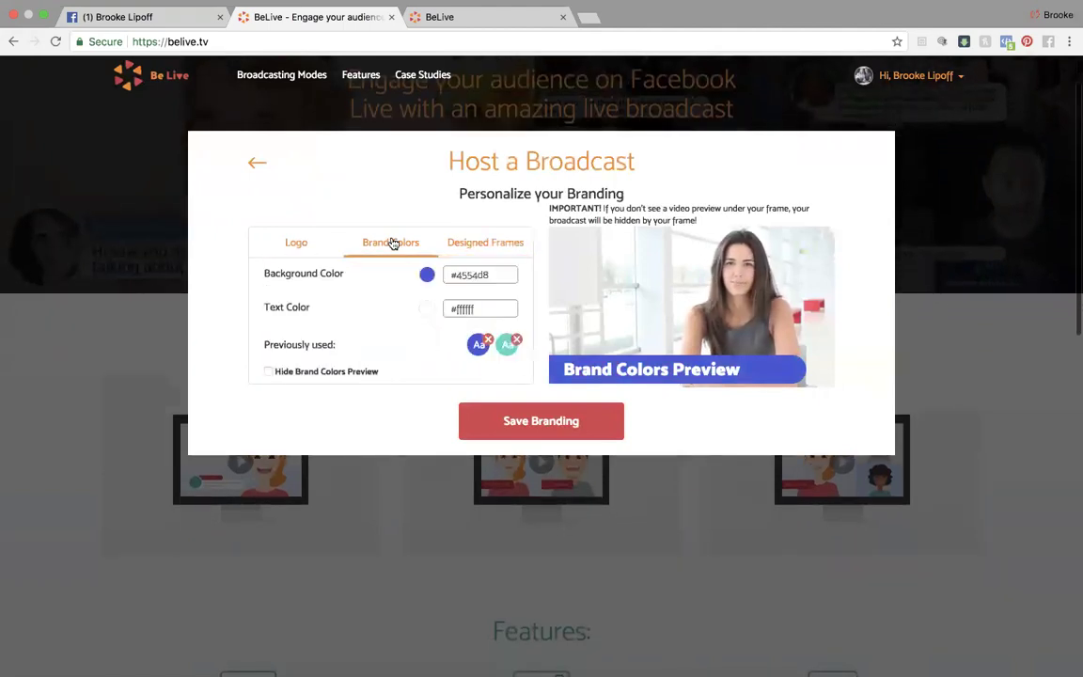
pyautogui.click(518, 414)
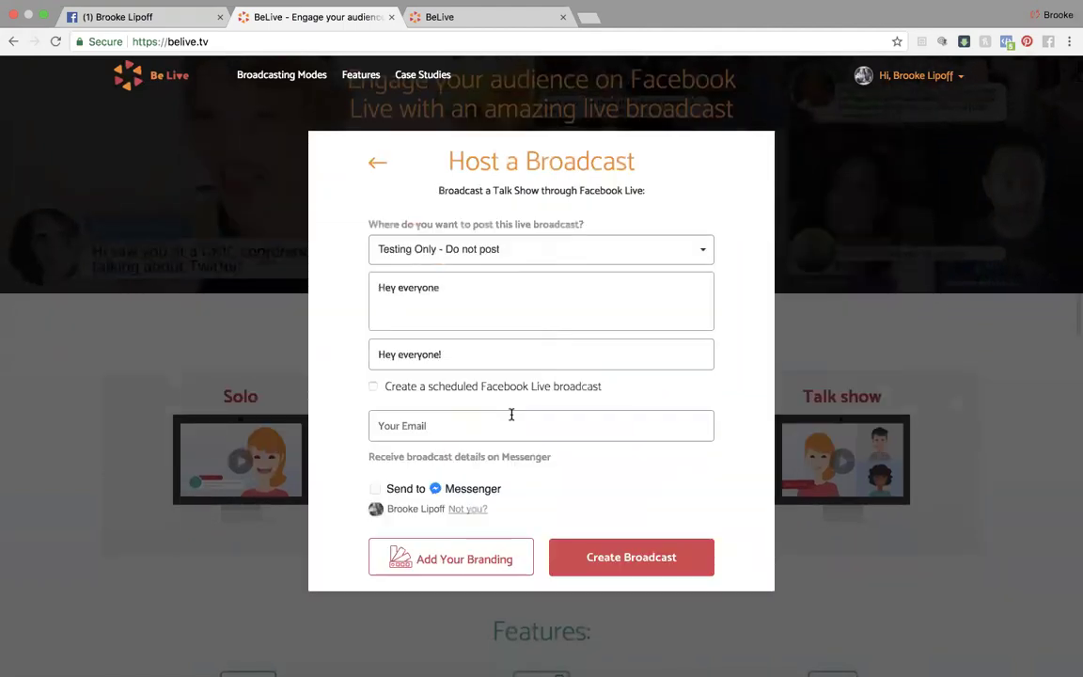
# Step: Create the talk show broadcast and dismiss the welcome guide to enter the studio
pyautogui.click(593, 557)
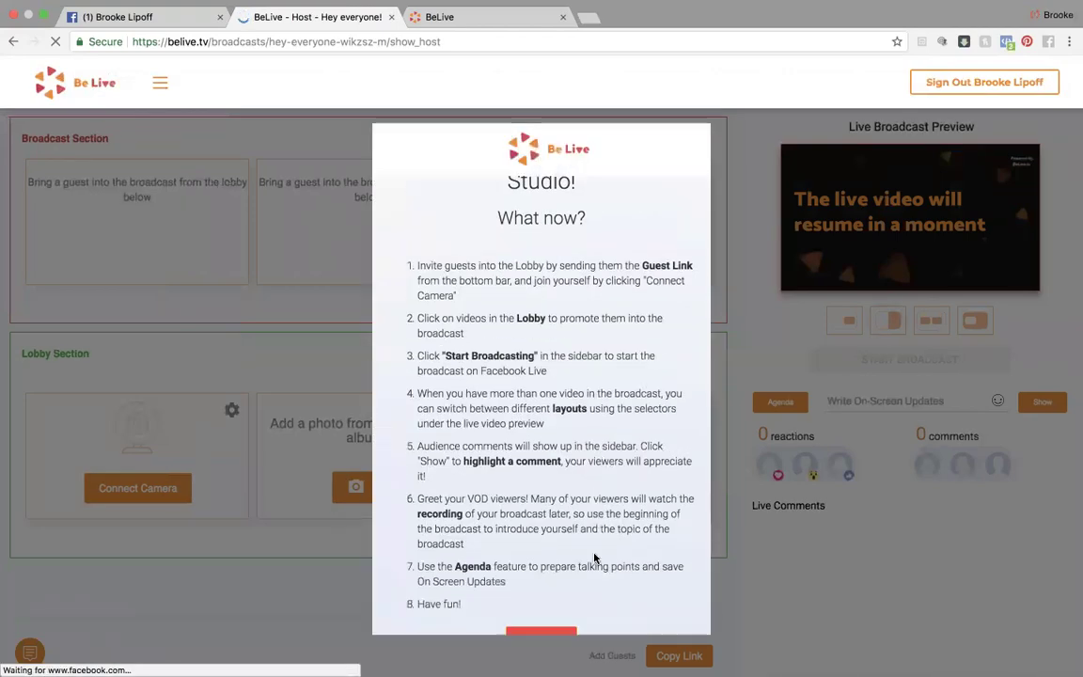
pyautogui.scroll(-1, 593, 557)
pyautogui.click(544, 589)
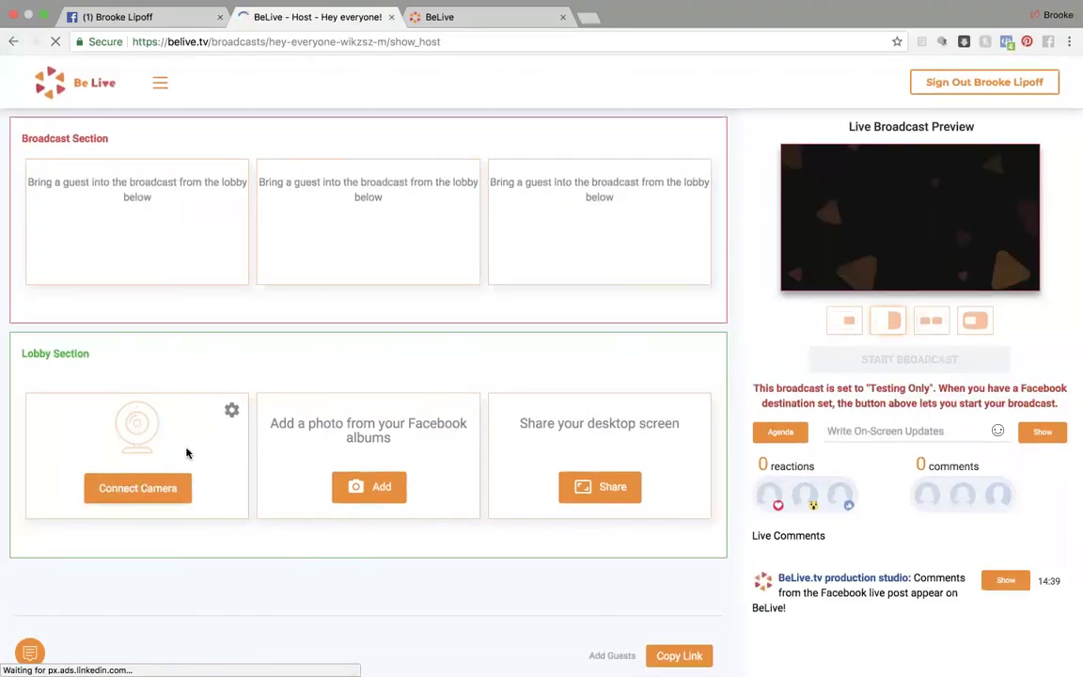
# Step: In the camera settings, keep the resolution at 720p and the speaker on Default
pyautogui.click(232, 411)
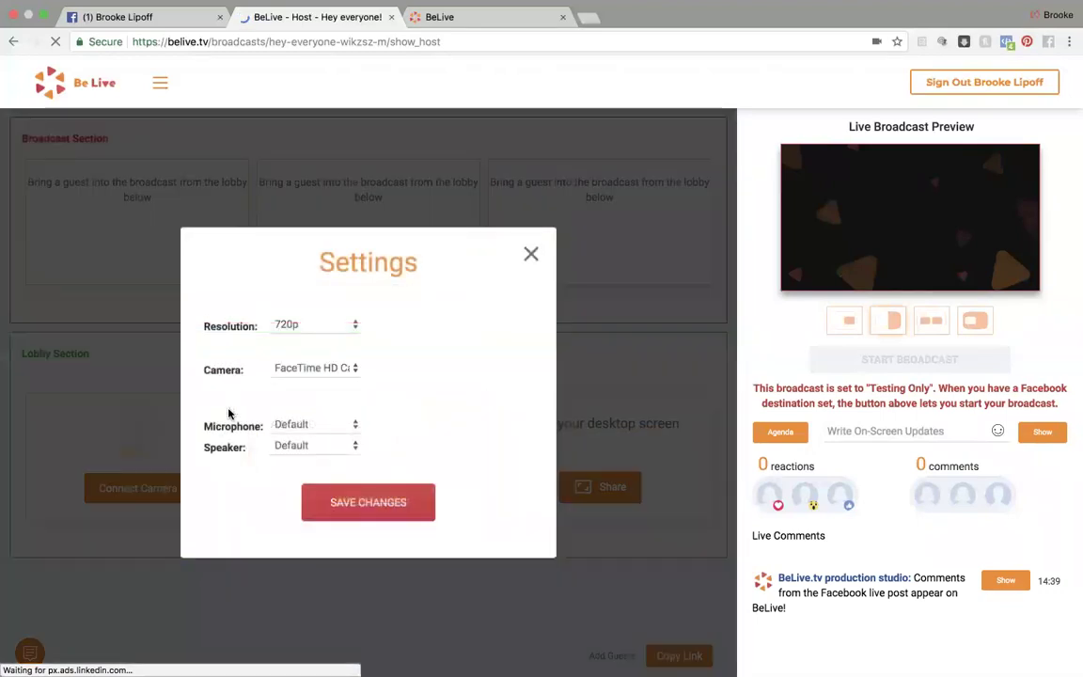
pyautogui.click(321, 326)
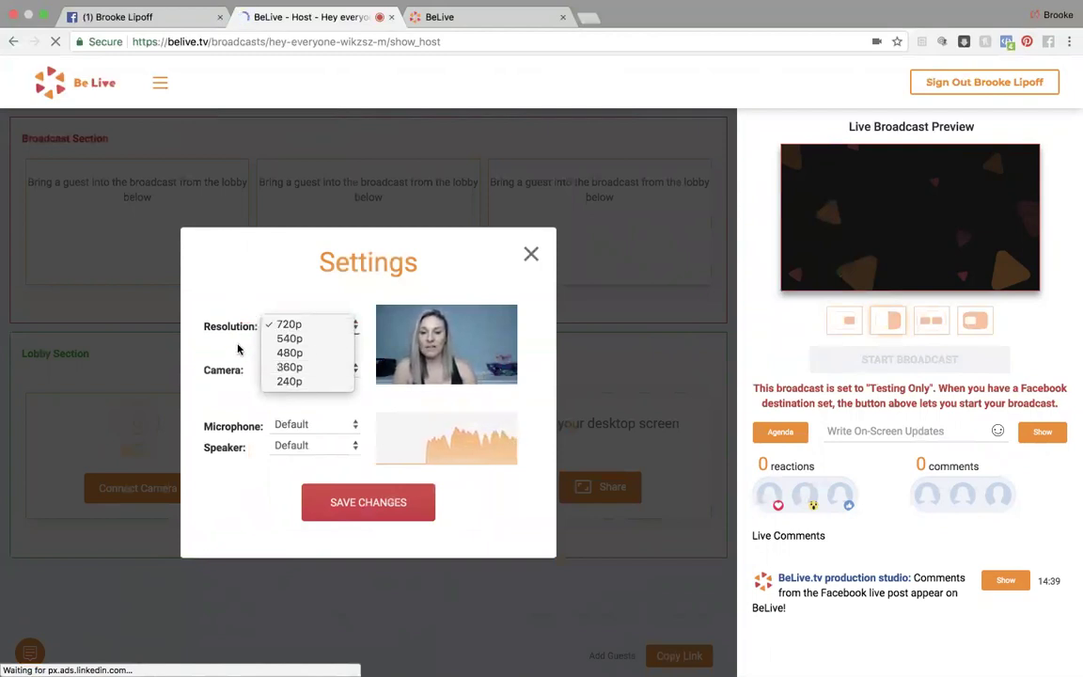
pyautogui.click(299, 404)
pyautogui.click(334, 448)
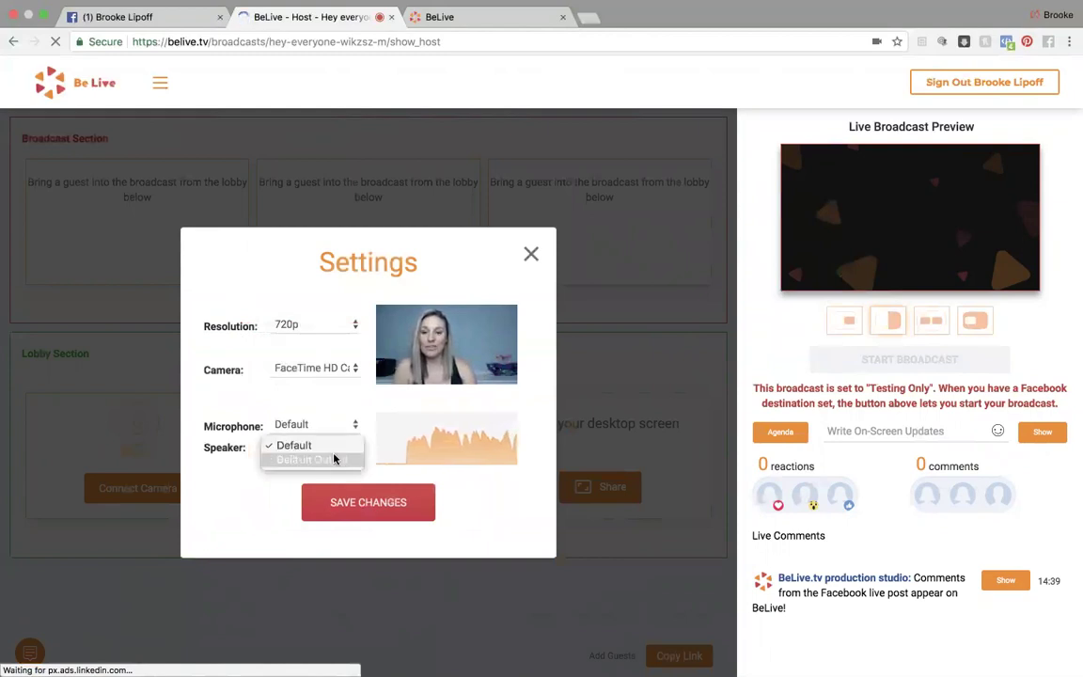
pyautogui.click(335, 447)
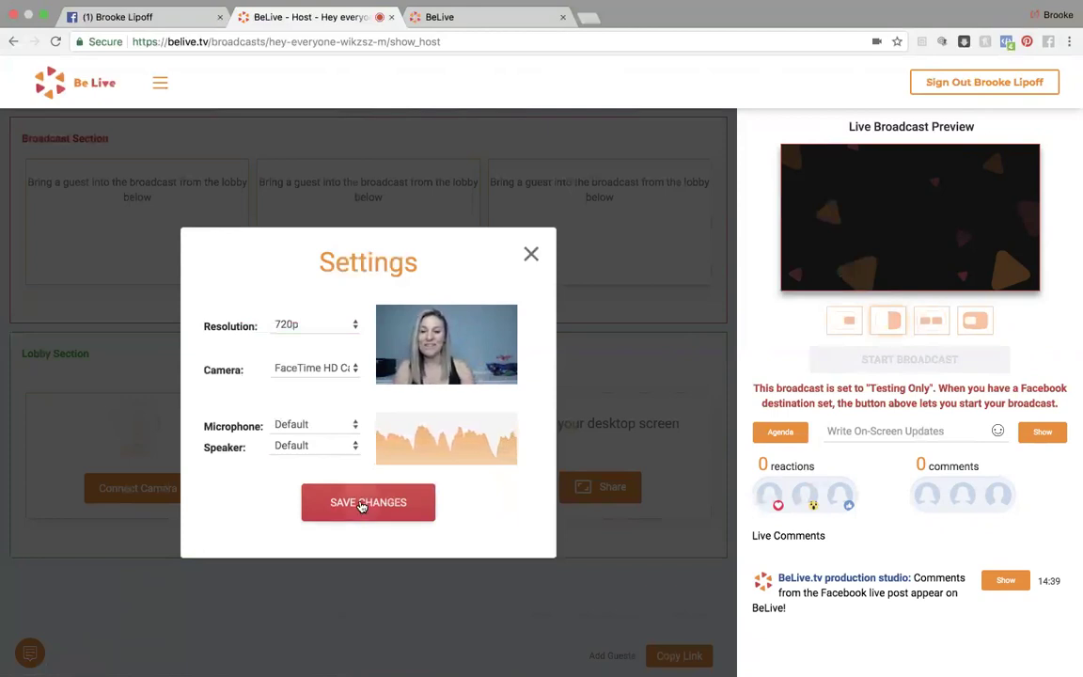
# Step: Save the camera settings, connect the webcam and put it on air, toggling the name banner
pyautogui.click(365, 504)
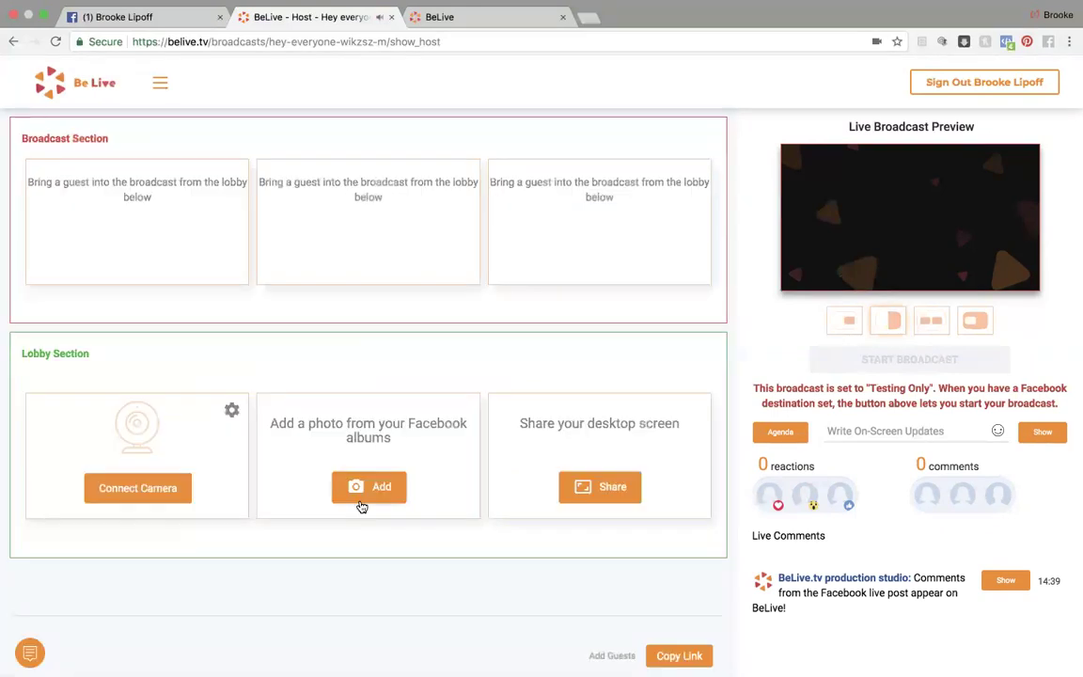
pyautogui.click(143, 490)
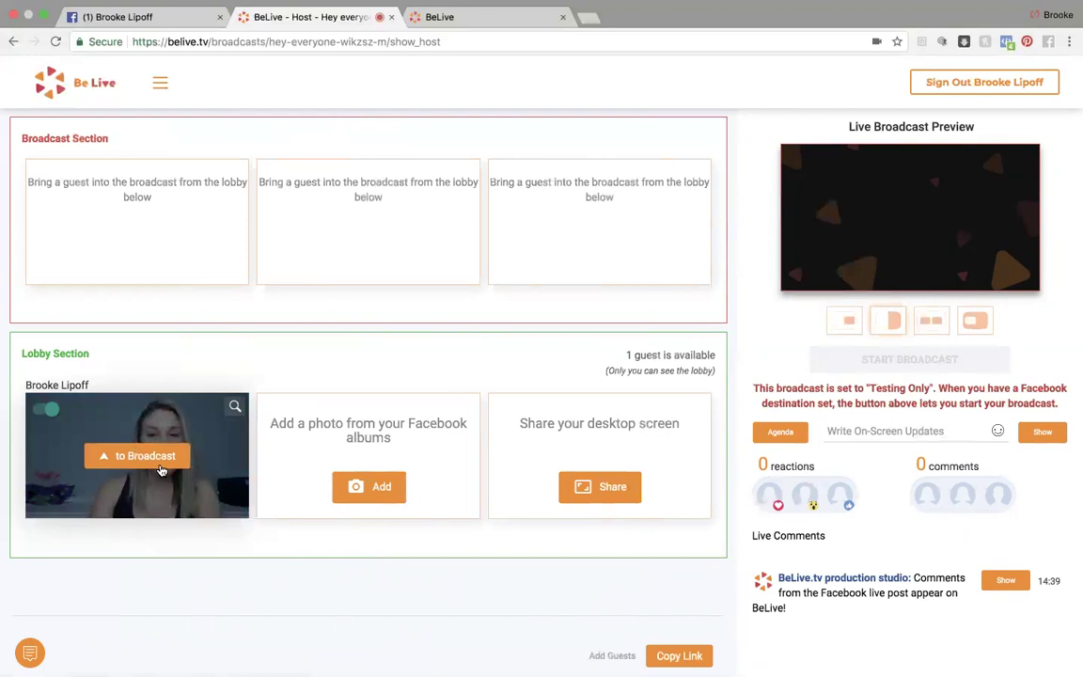
pyautogui.click(141, 456)
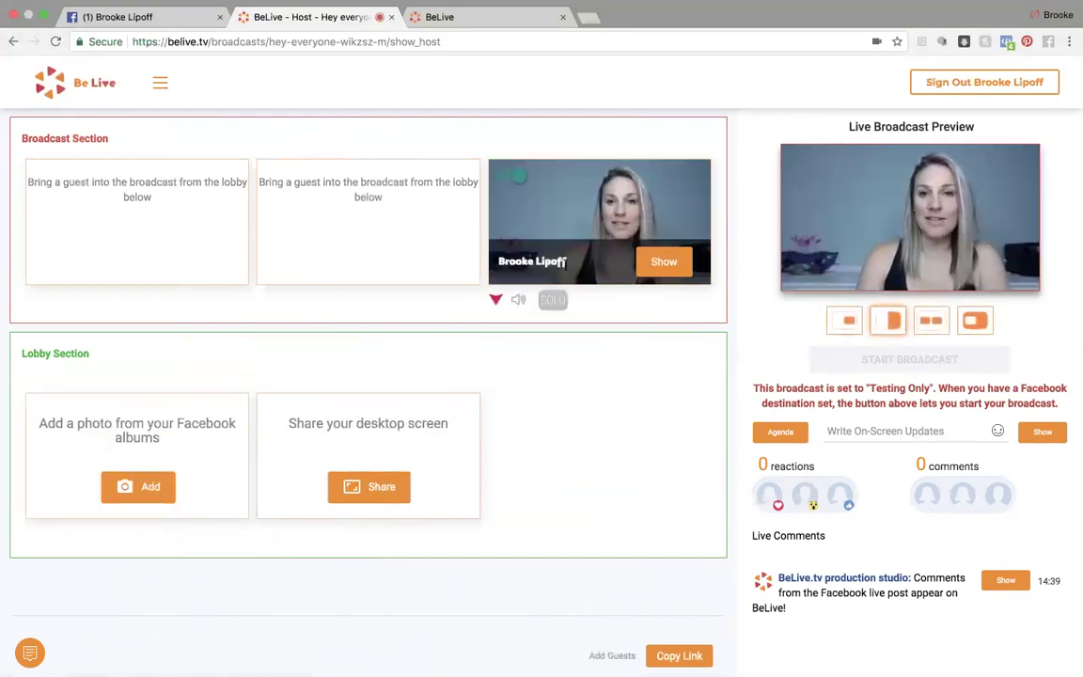
pyautogui.click(664, 266)
pyautogui.click(665, 264)
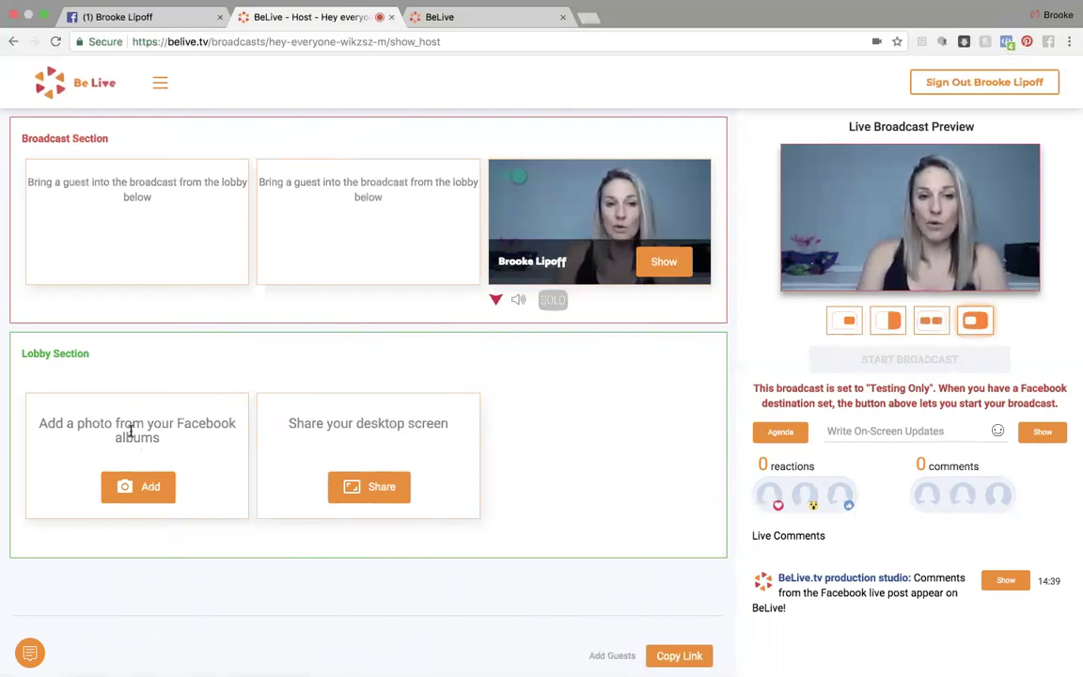
# Step: Add the spreadsheet photo from Facebook Timeline Photos to the broadcast, shown large with a webcam inset
pyautogui.click(139, 487)
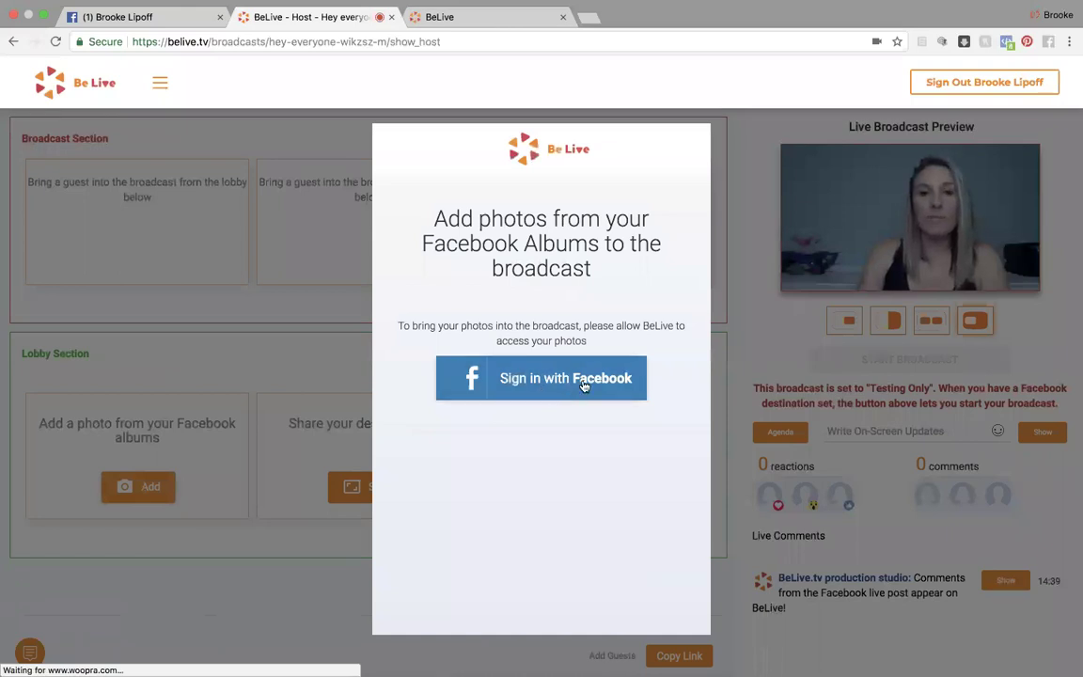
pyautogui.click(583, 386)
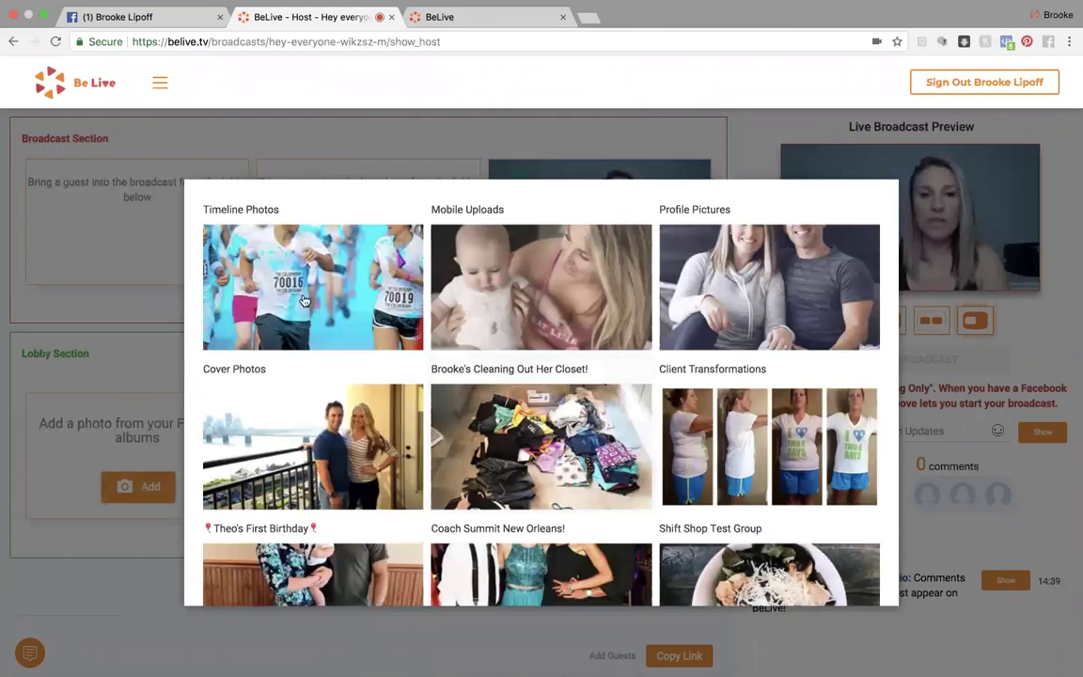
pyautogui.click(308, 298)
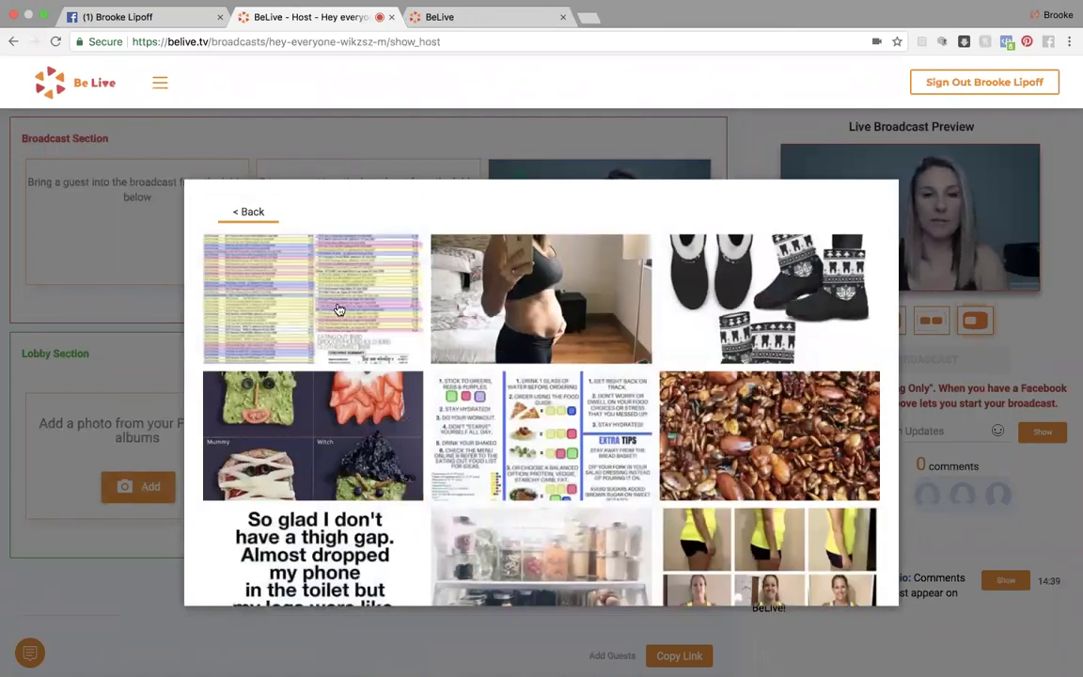
pyautogui.click(336, 308)
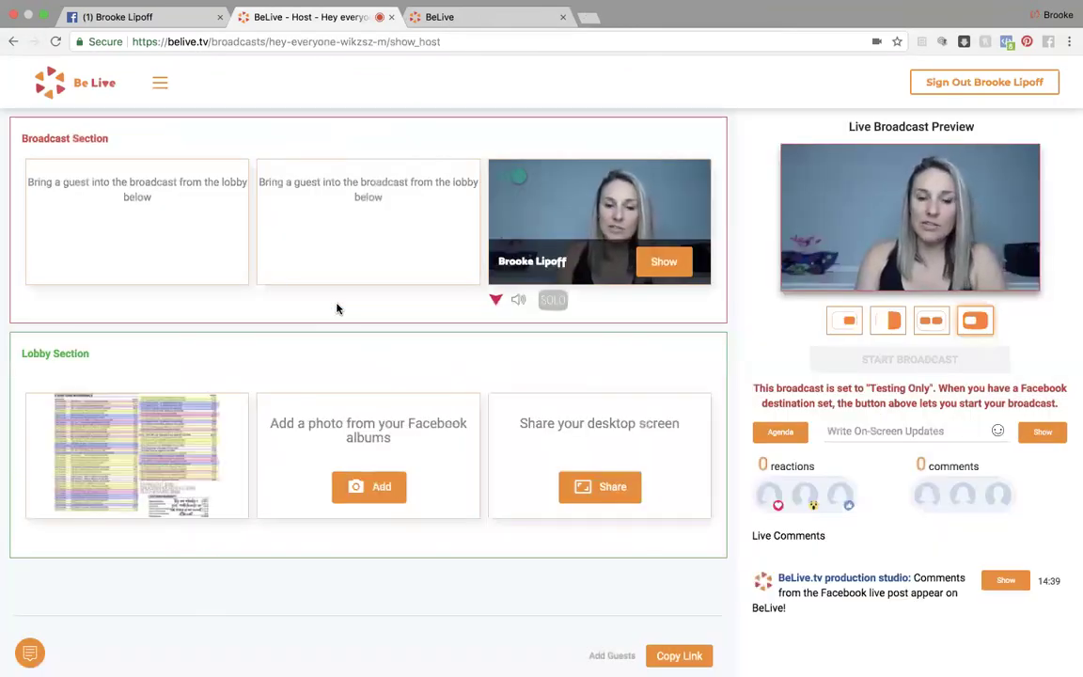
pyautogui.moveTo(177, 467)
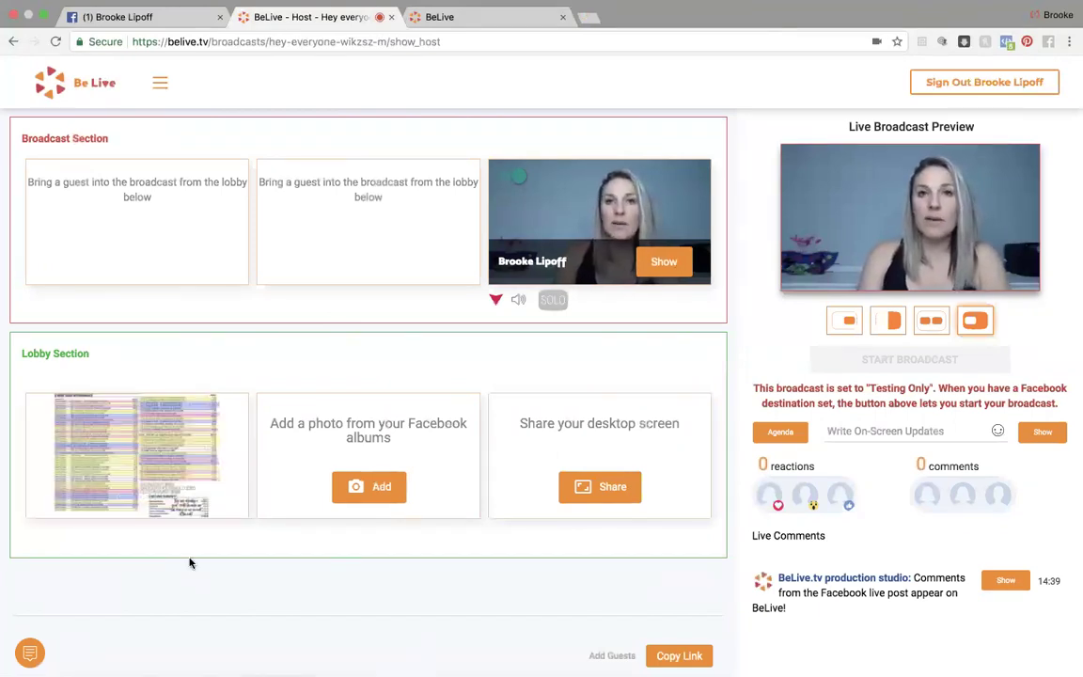
pyautogui.moveTo(151, 501)
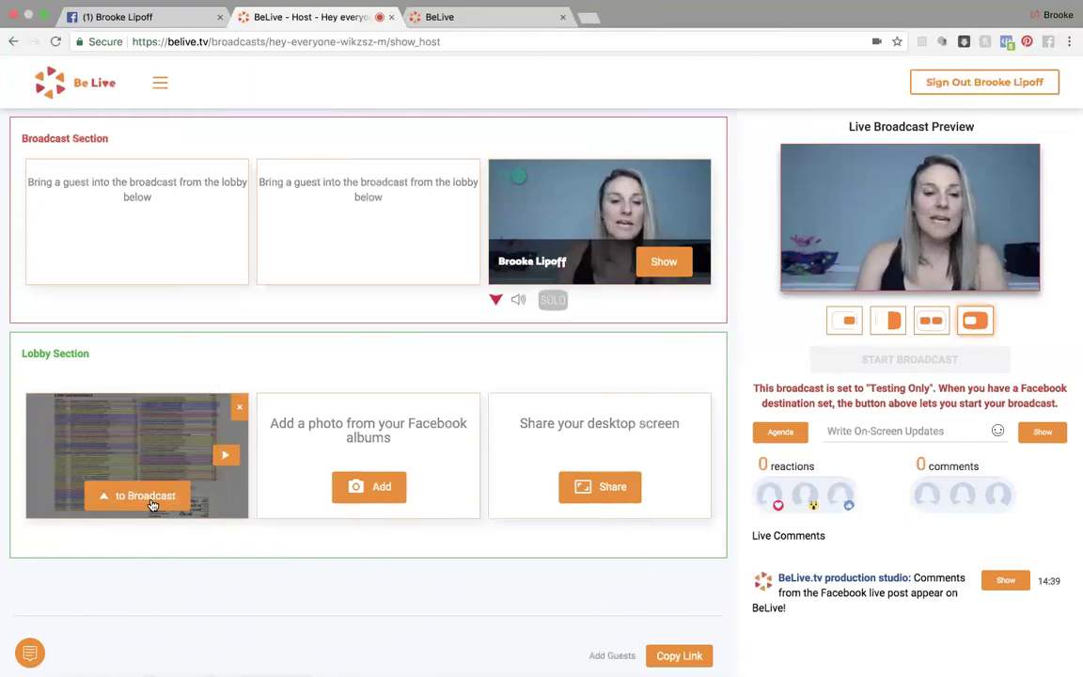
pyautogui.click(151, 504)
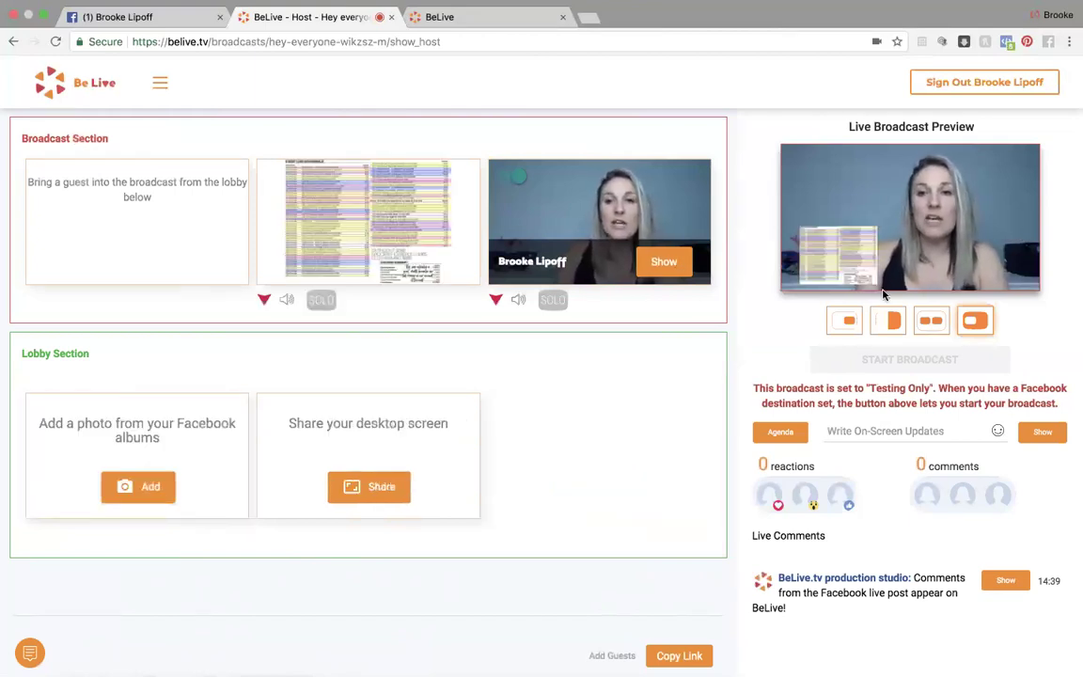
pyautogui.click(849, 321)
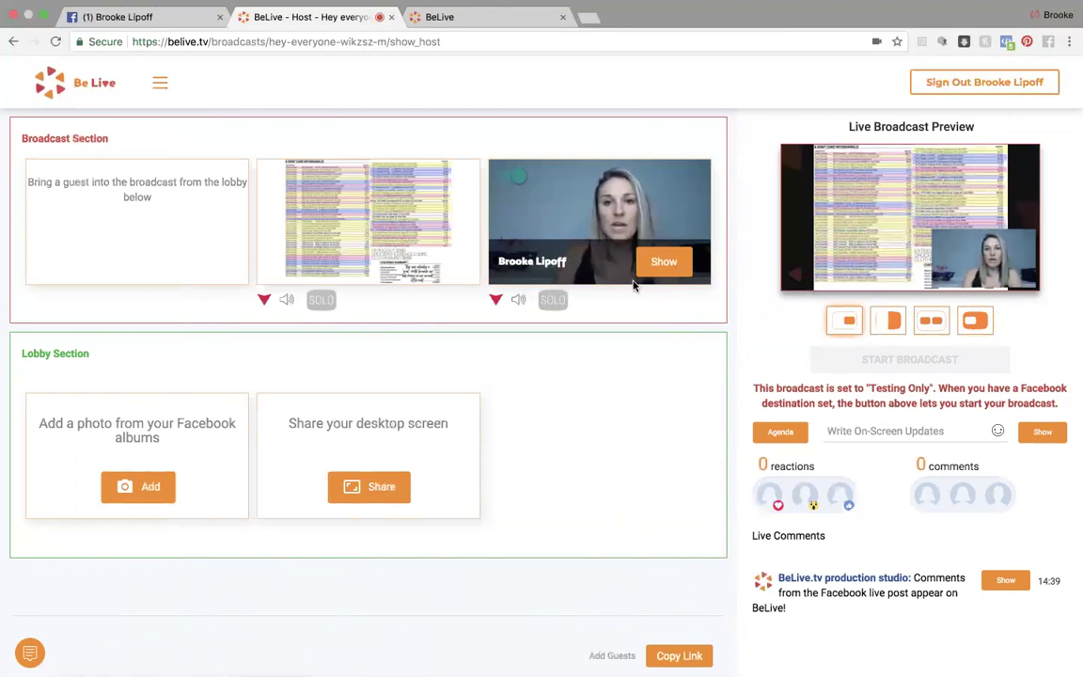
# Step: Try the photo-only, webcam-only, side-by-side, framed-boxes and webcam-with-photo-inset layouts
pyautogui.click(321, 300)
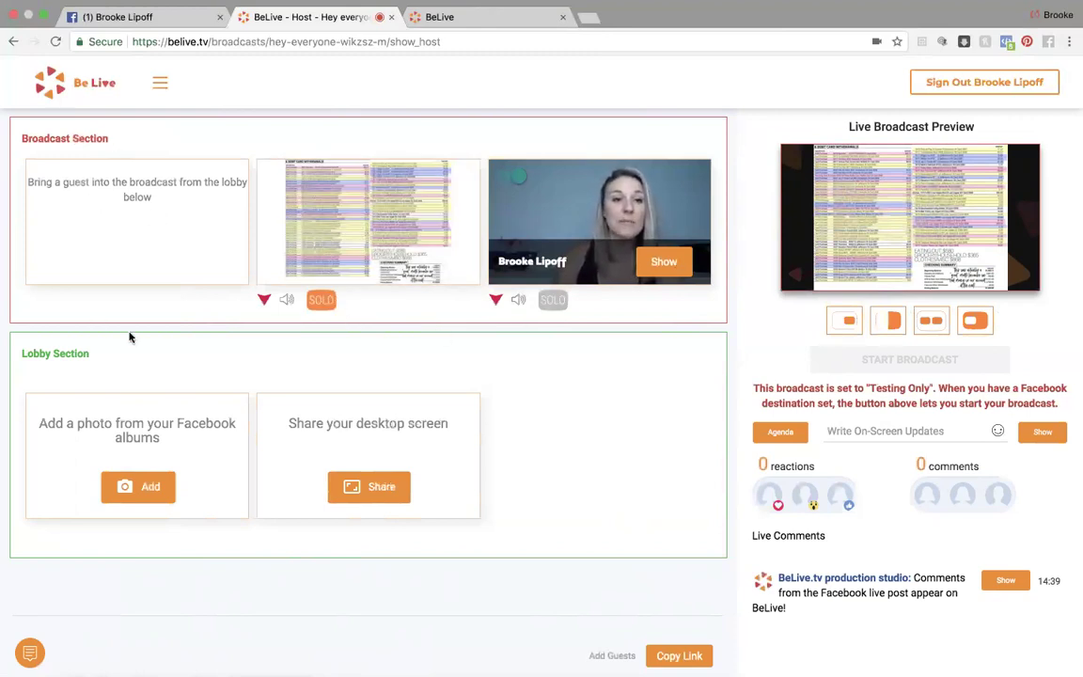
pyautogui.click(554, 301)
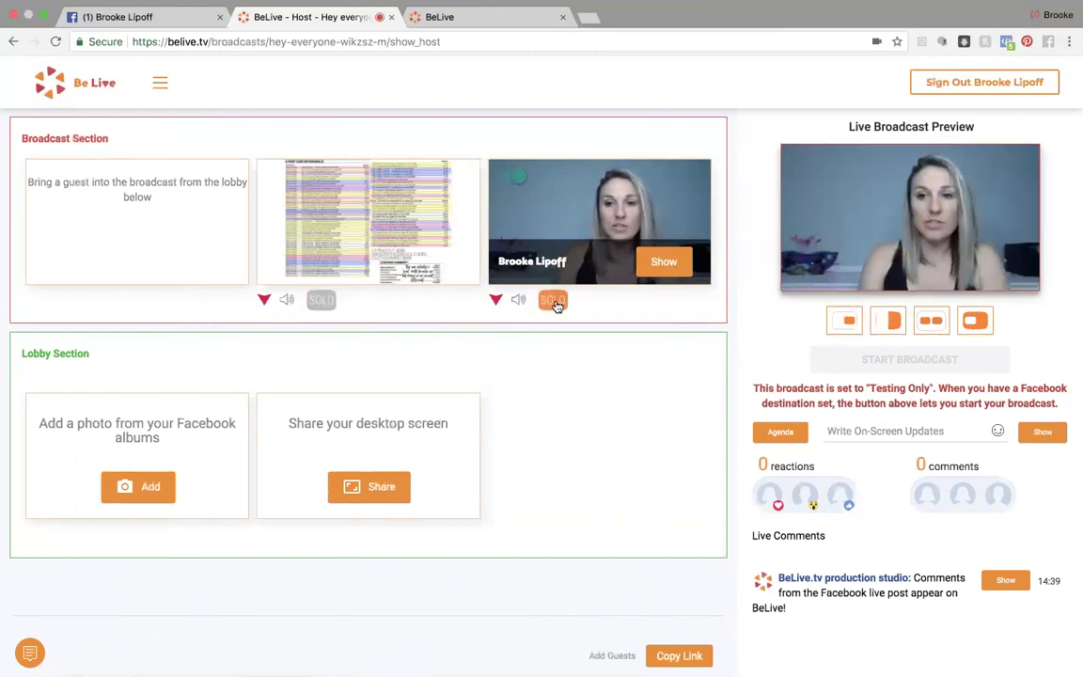
pyautogui.click(887, 321)
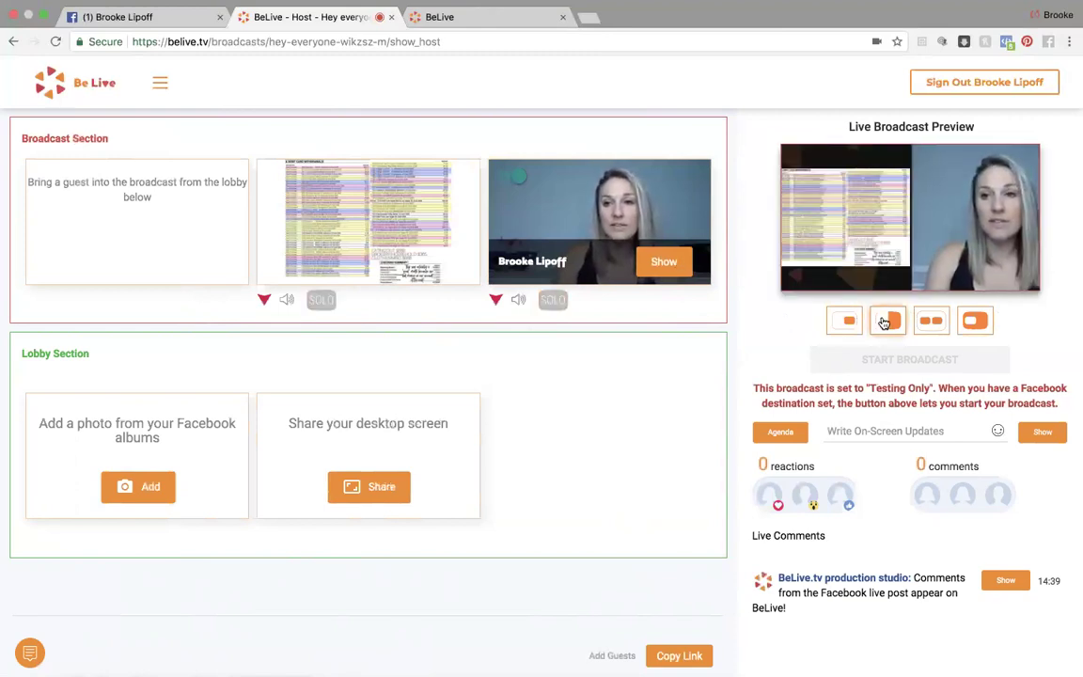
pyautogui.click(931, 323)
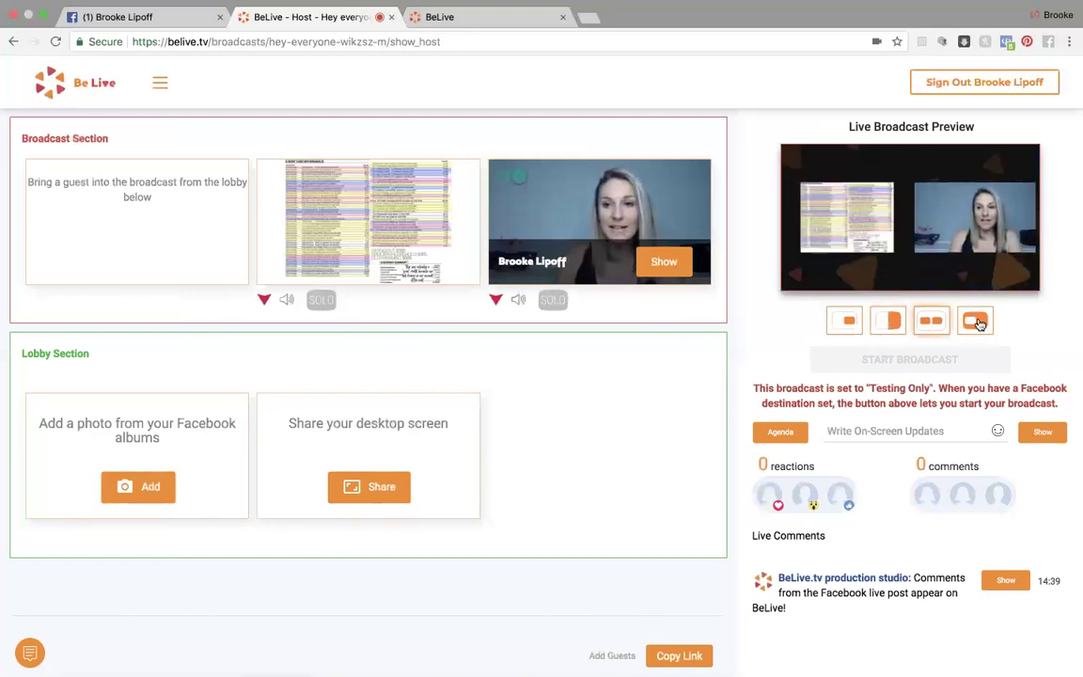
pyautogui.click(976, 322)
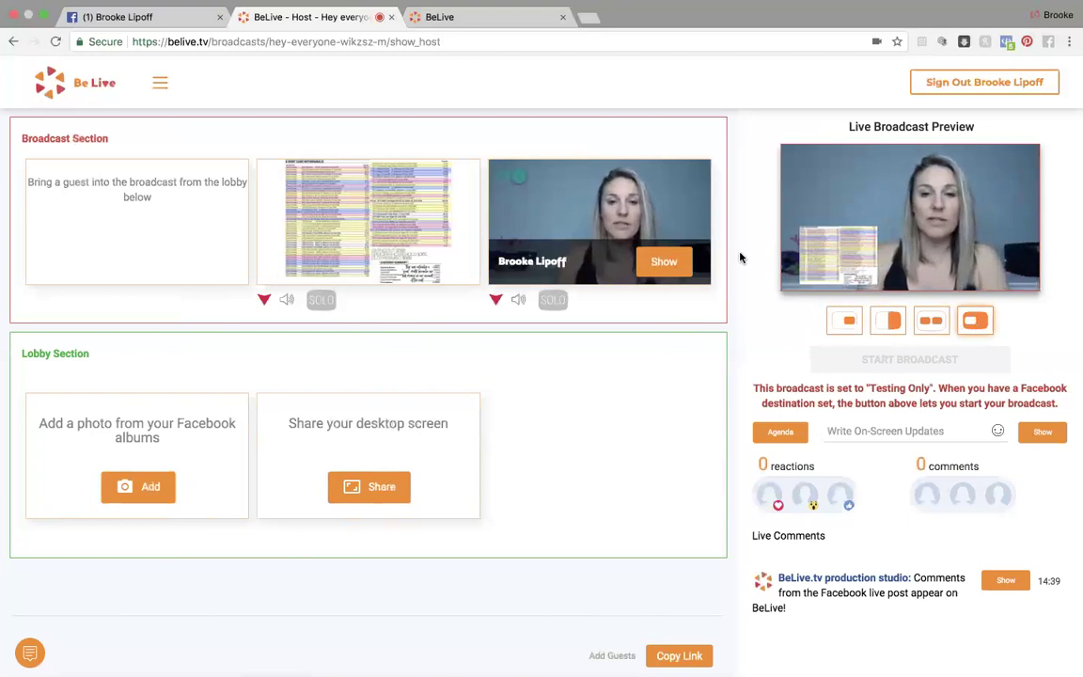
# Step: Remove the webcam from the broadcast, then bring the host's camera back in from the lobby
pyautogui.click(508, 179)
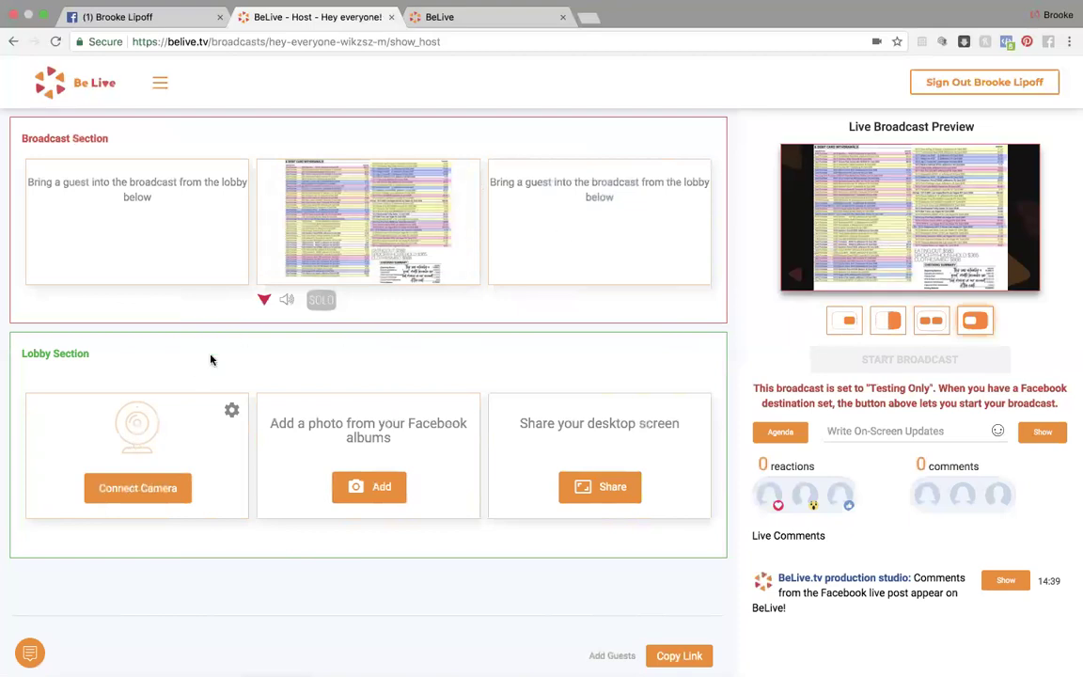
pyautogui.click(157, 481)
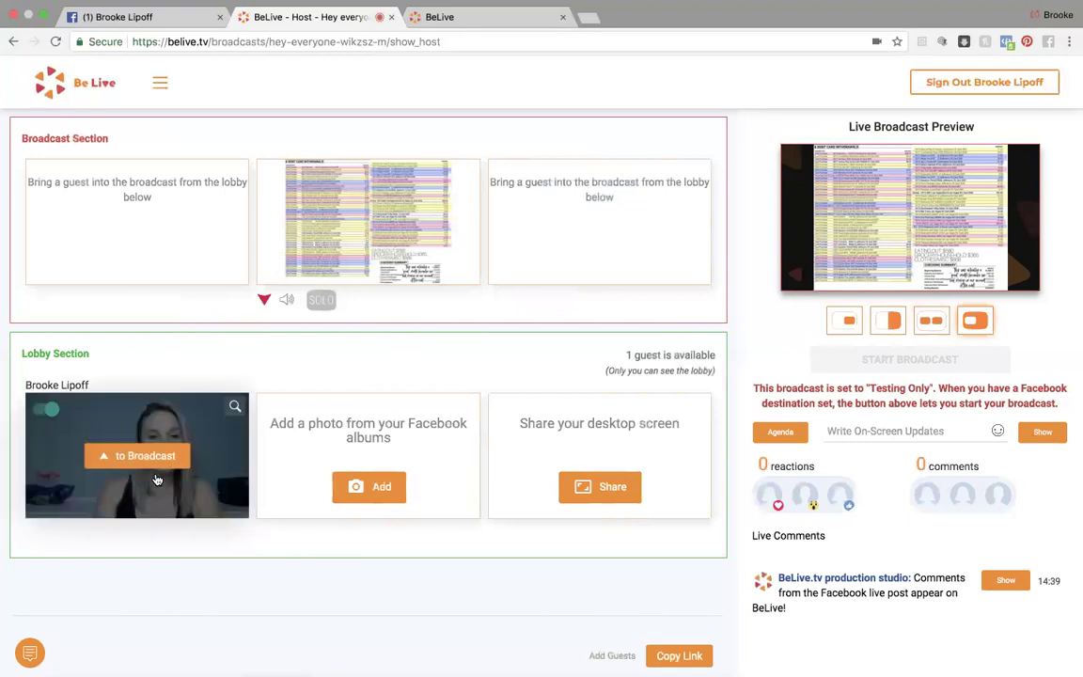
pyautogui.click(143, 460)
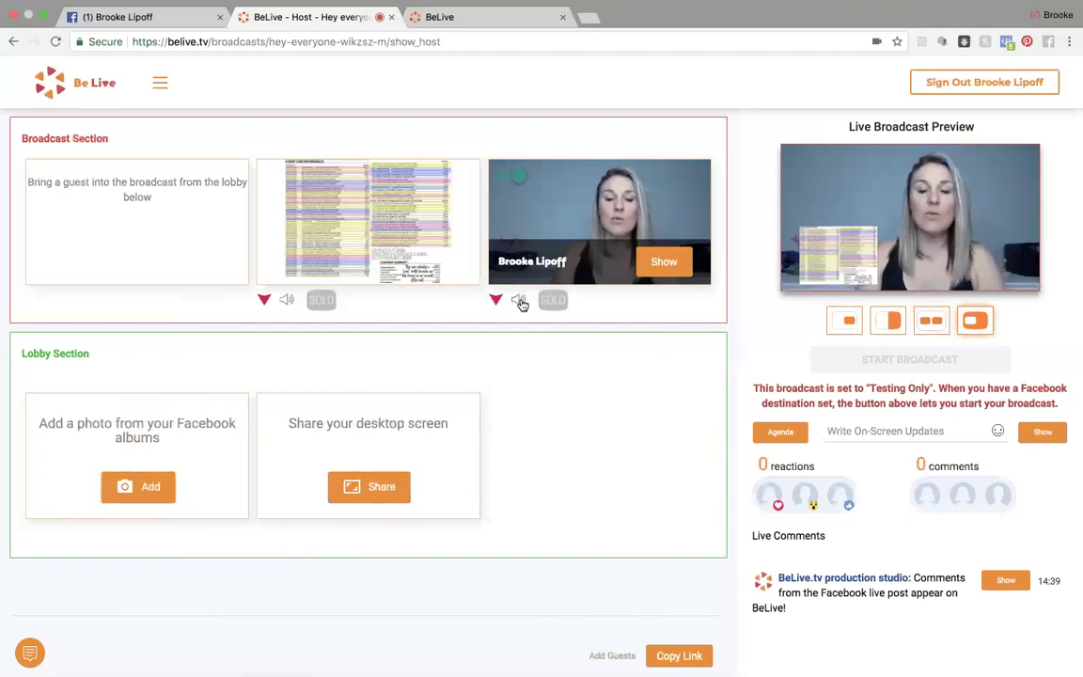
# Step: Load the saved Financially Fit agenda into the agenda panel
pyautogui.click(781, 434)
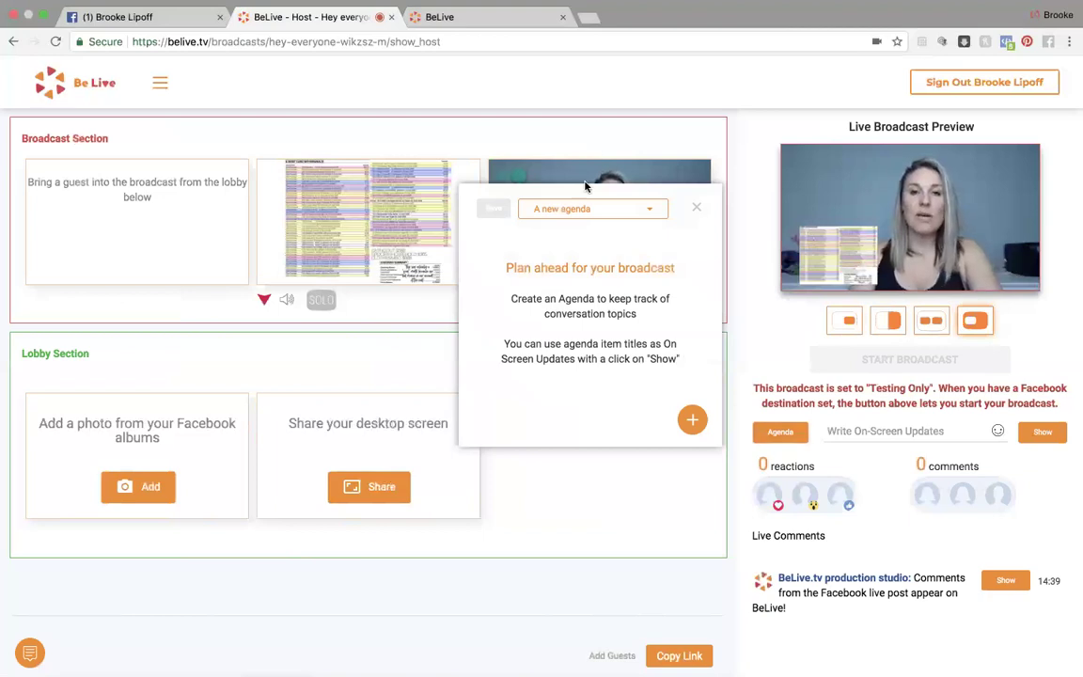
pyautogui.click(567, 214)
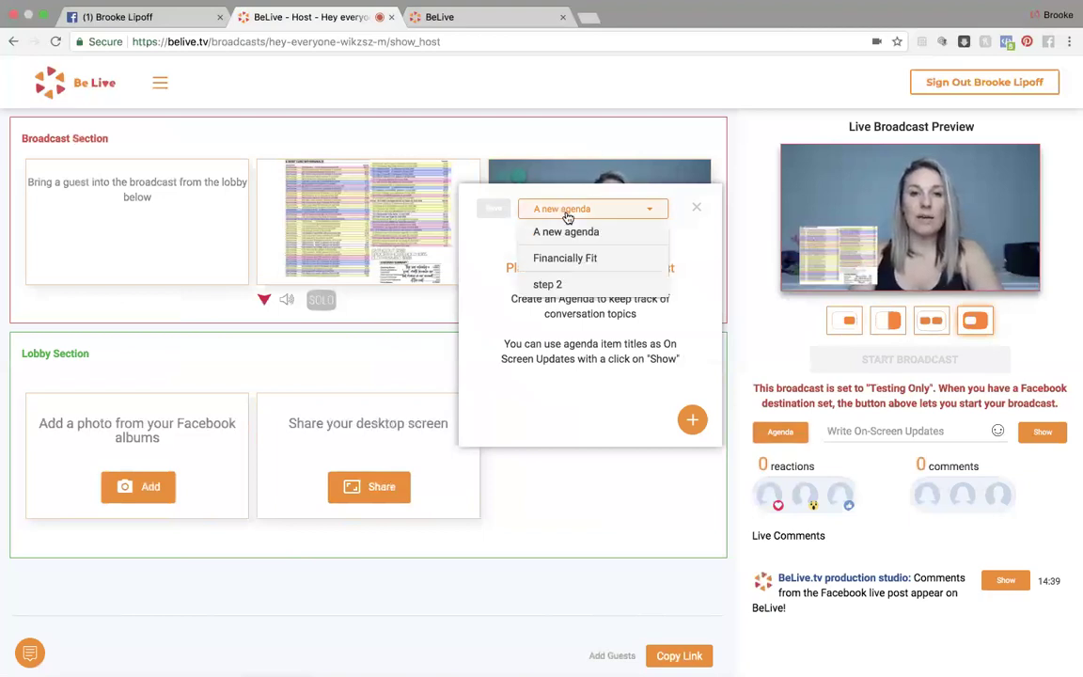
pyautogui.click(576, 263)
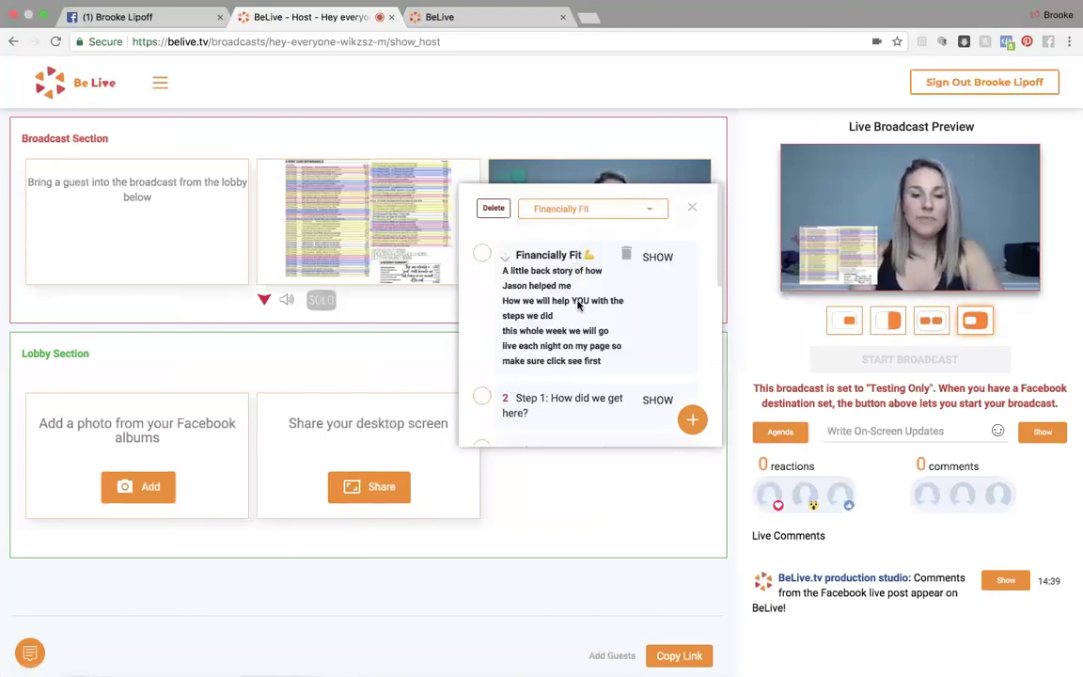
# Step: Show the first agenda item as a 'Financially Fit' banner, hide it, then show it again
pyautogui.moveTo(602, 361); pyautogui.dragTo(500, 275)
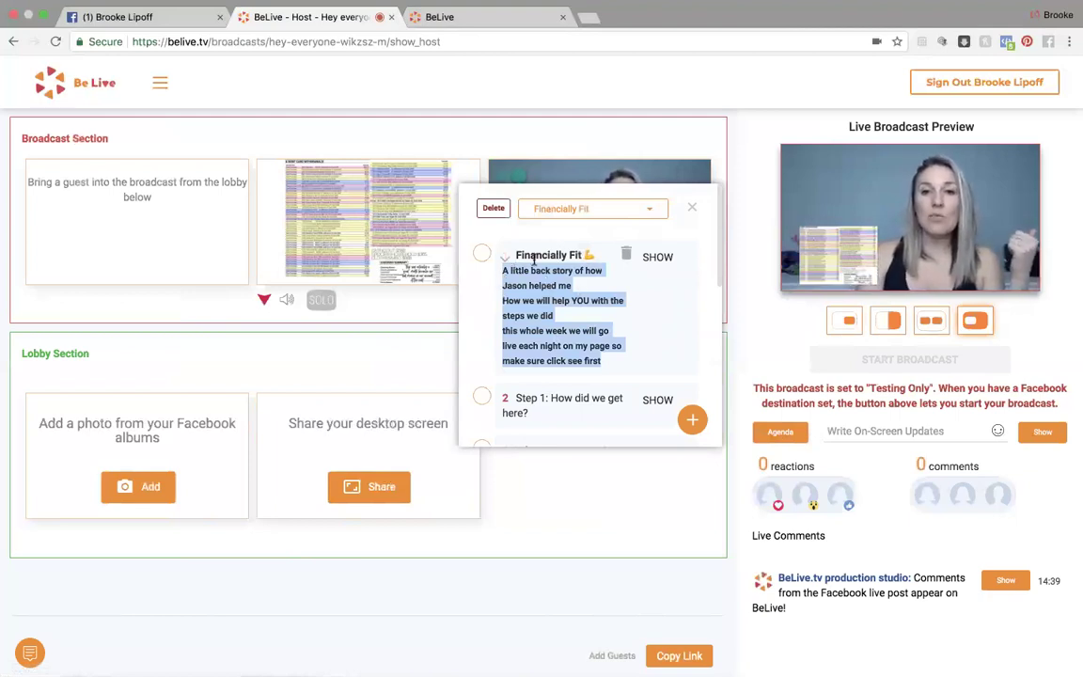
pyautogui.click(651, 259)
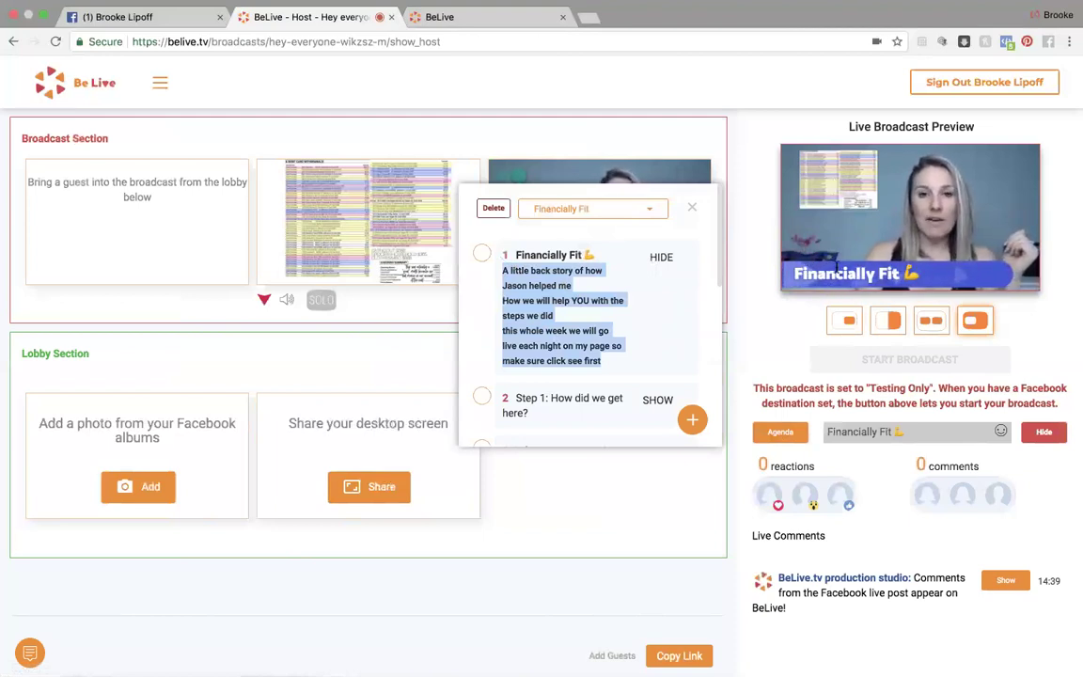
pyautogui.click(655, 260)
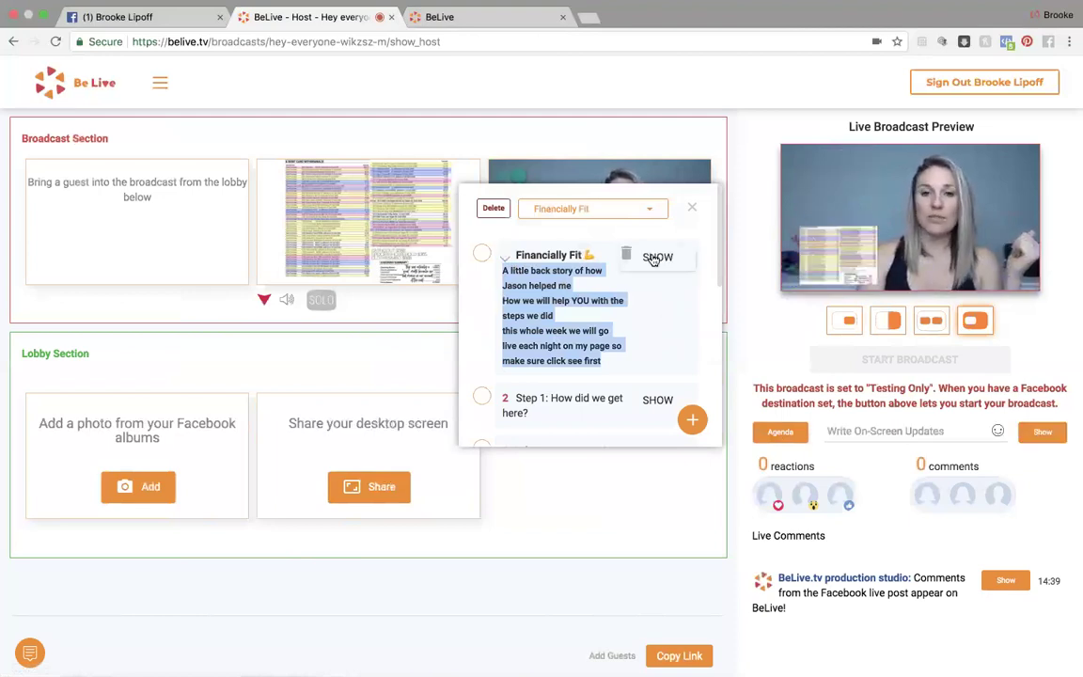
pyautogui.click(651, 260)
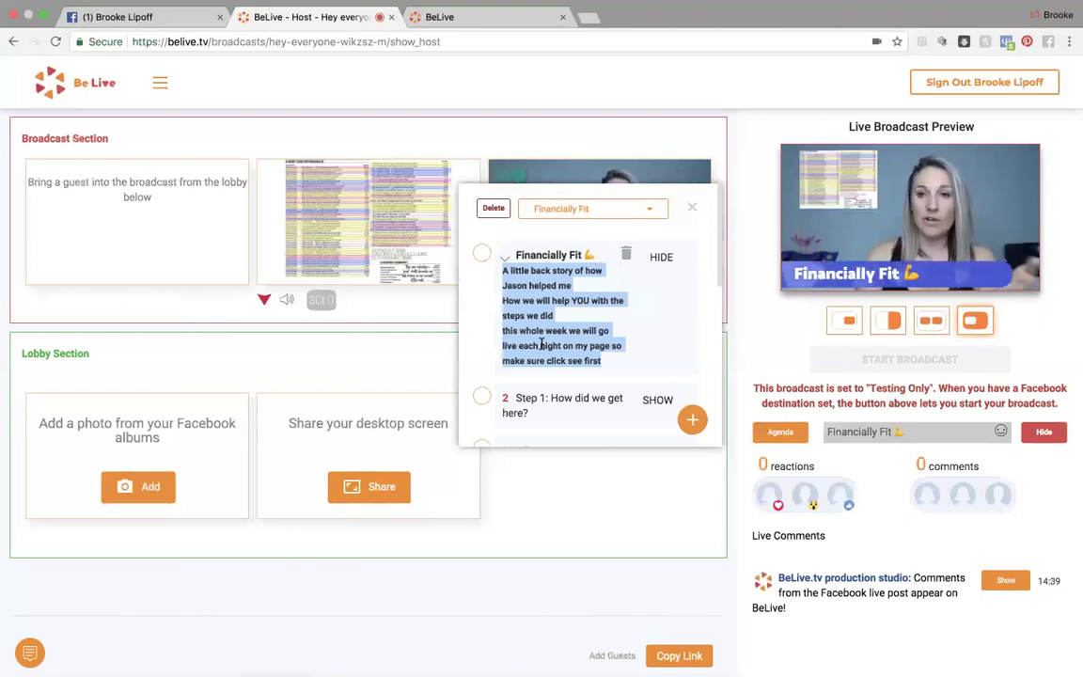
# Step: Discard an empty new agenda item form and mark the Financially Fit item as done
pyautogui.click(687, 423)
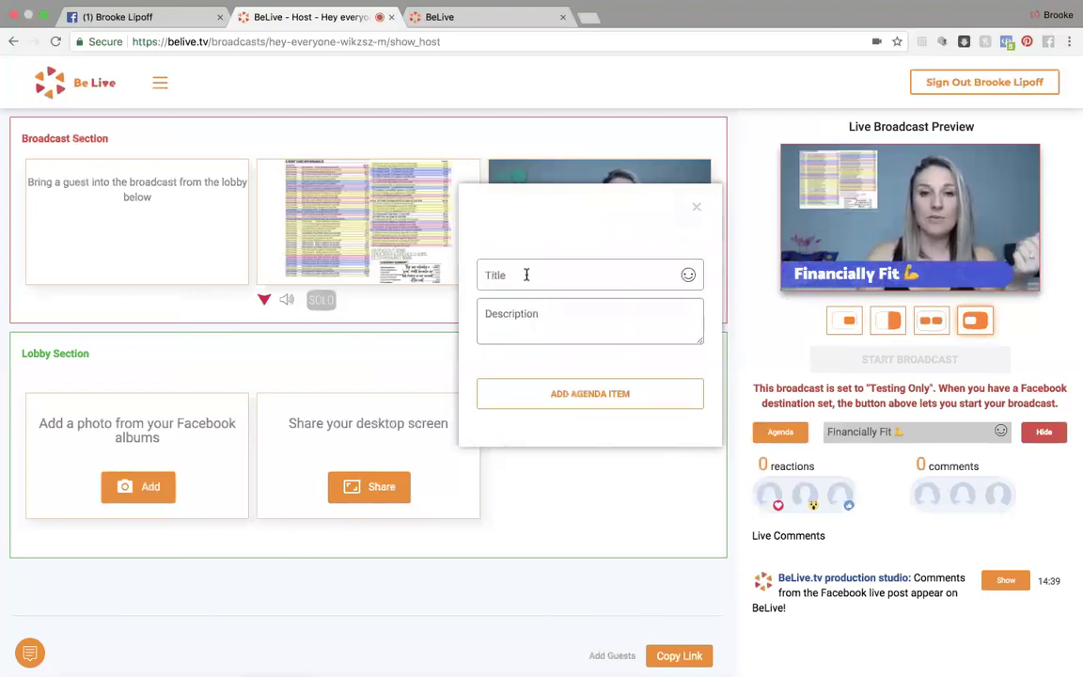
pyautogui.click(528, 327)
pyautogui.click(697, 208)
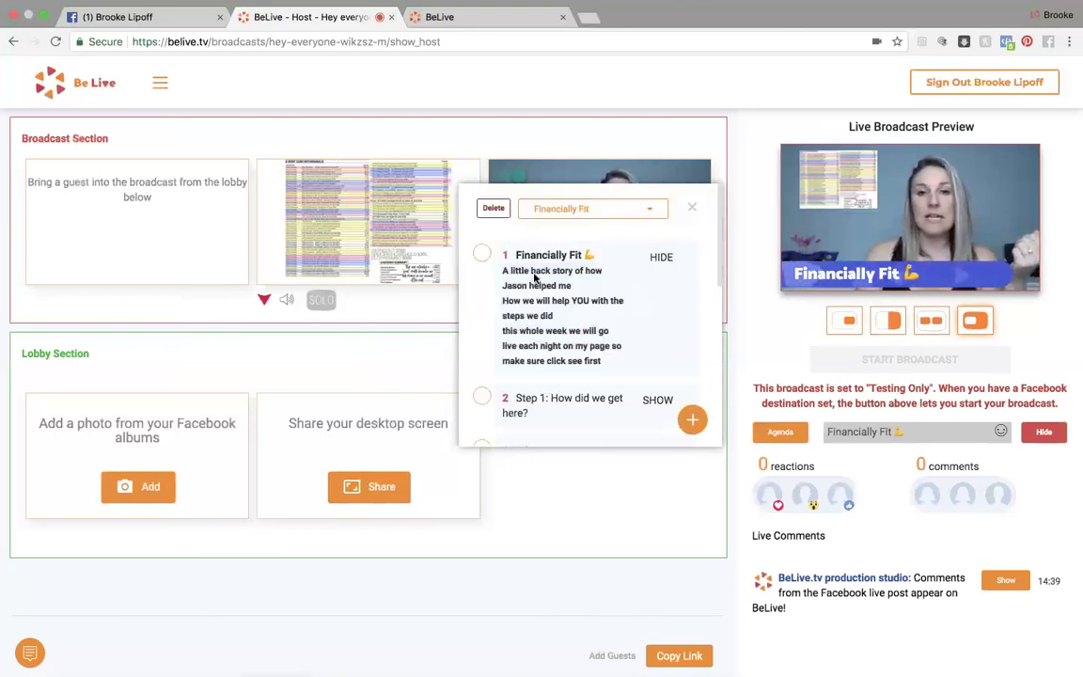
# Step: Show the 'What we will be covering this week!' agenda item on the broadcast, then hide it
pyautogui.scroll(-2, 480, 260)
pyautogui.moveTo(480, 260)
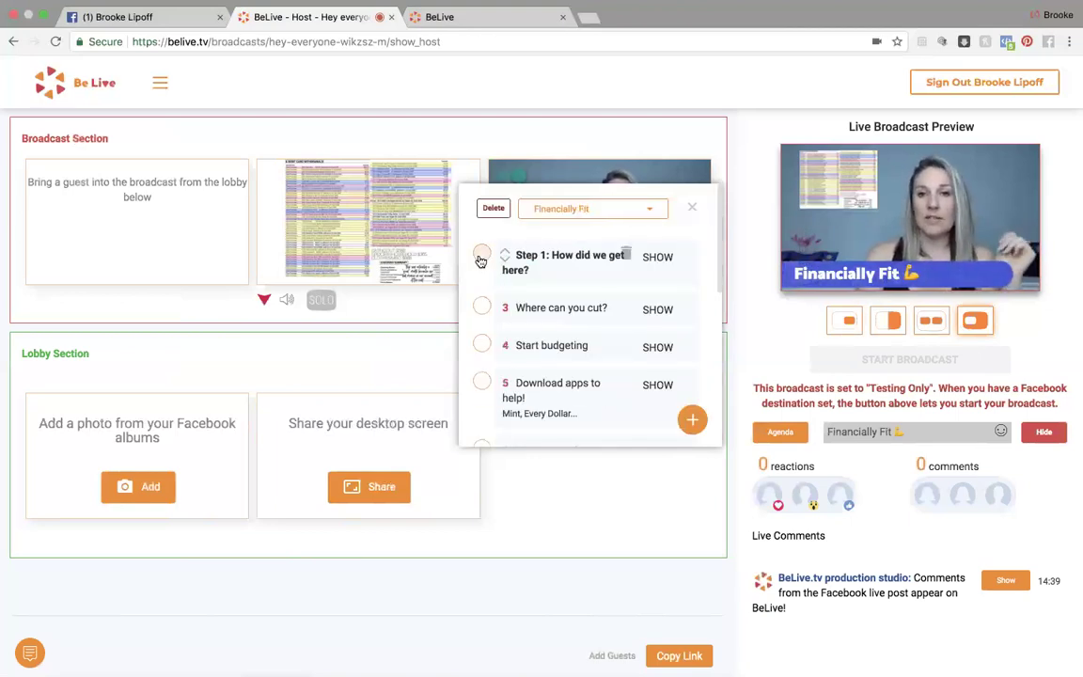
pyautogui.scroll(-6, 525, 343)
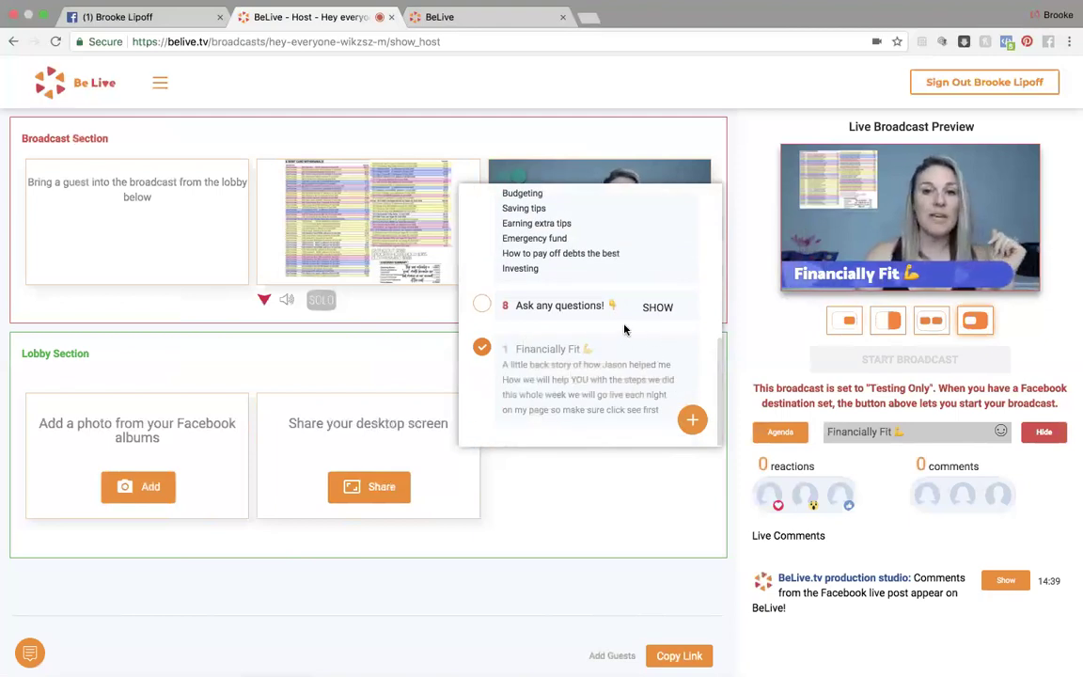
pyautogui.scroll(2, 625, 327)
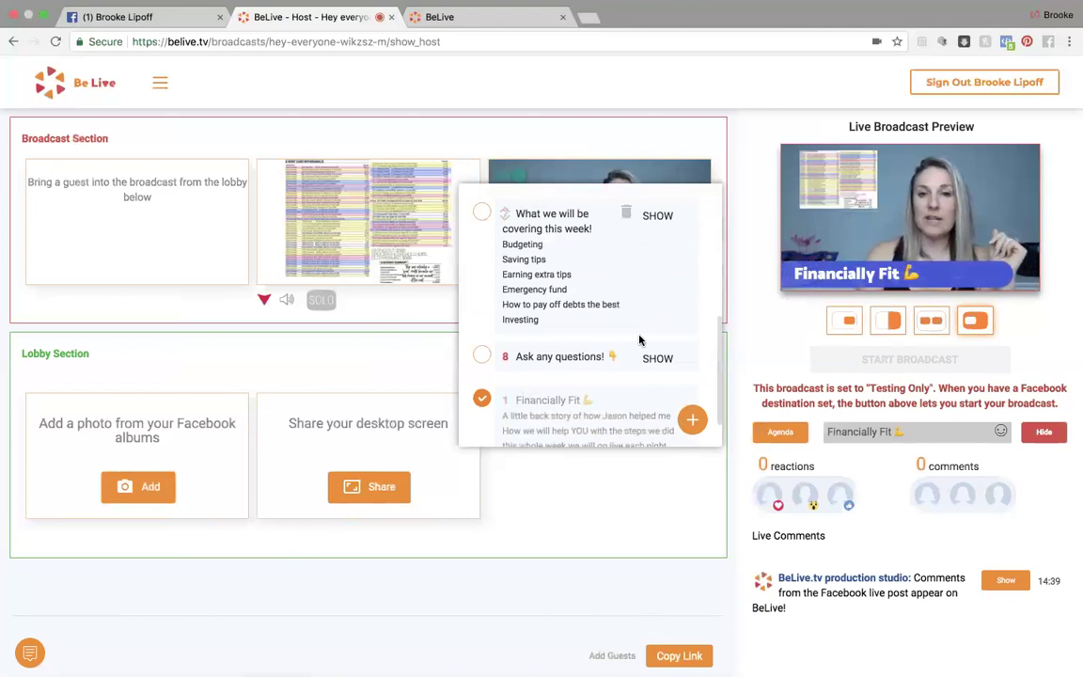
pyautogui.click(654, 215)
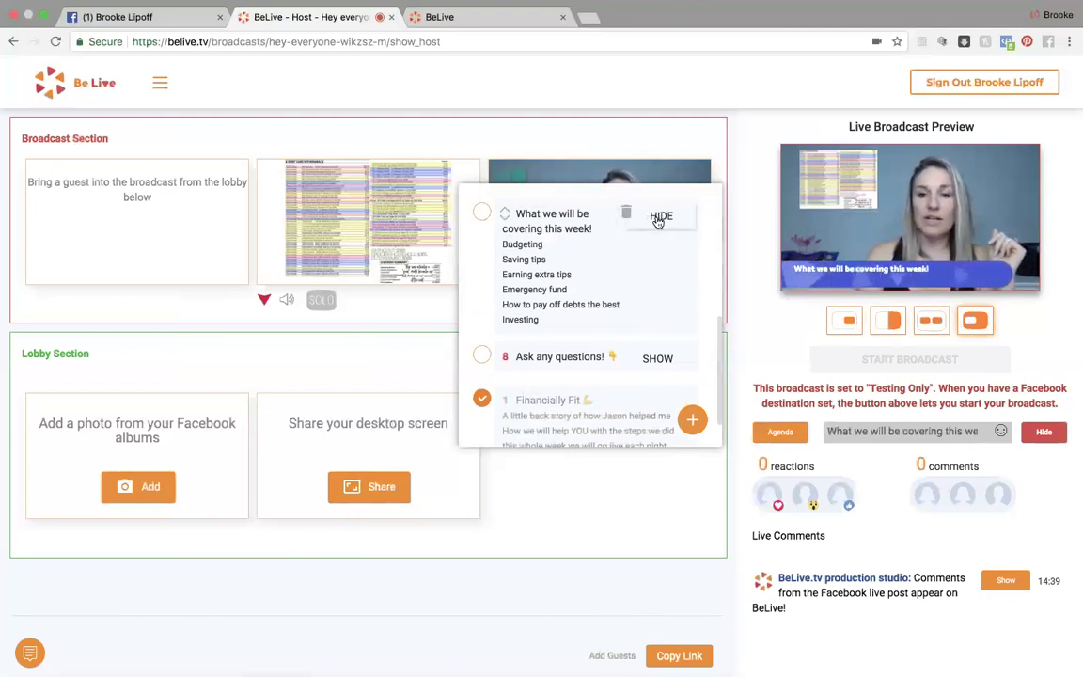
pyautogui.click(659, 218)
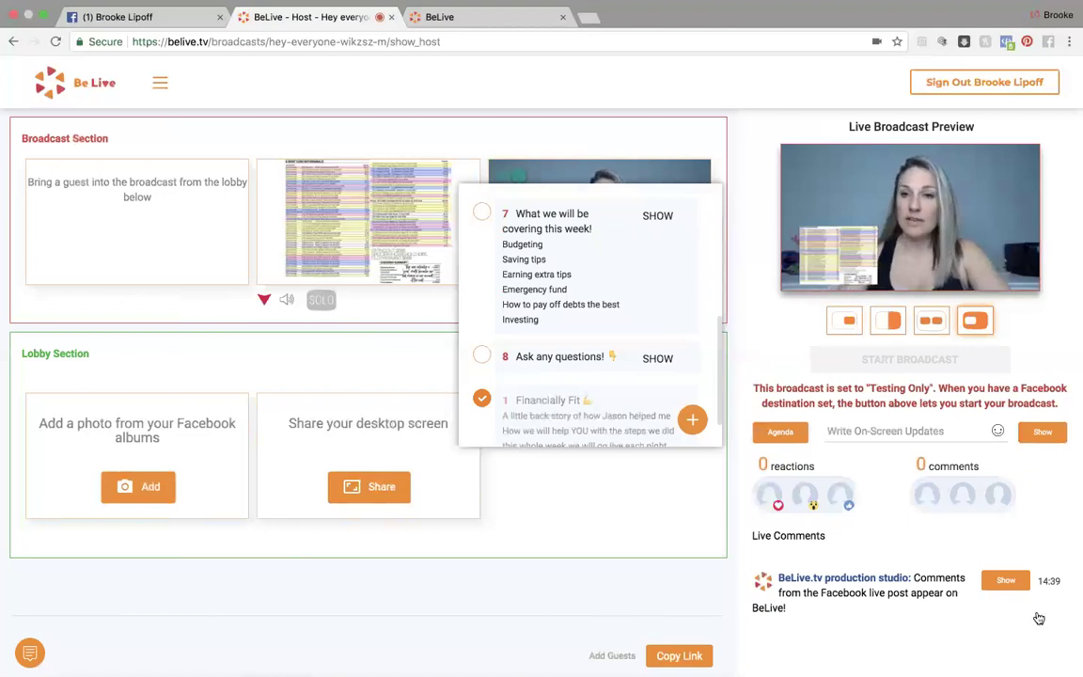
# Step: Briefly show the sample comment, then put a 'Hey everyone!' on-screen update on the broadcast
pyautogui.click(1005, 581)
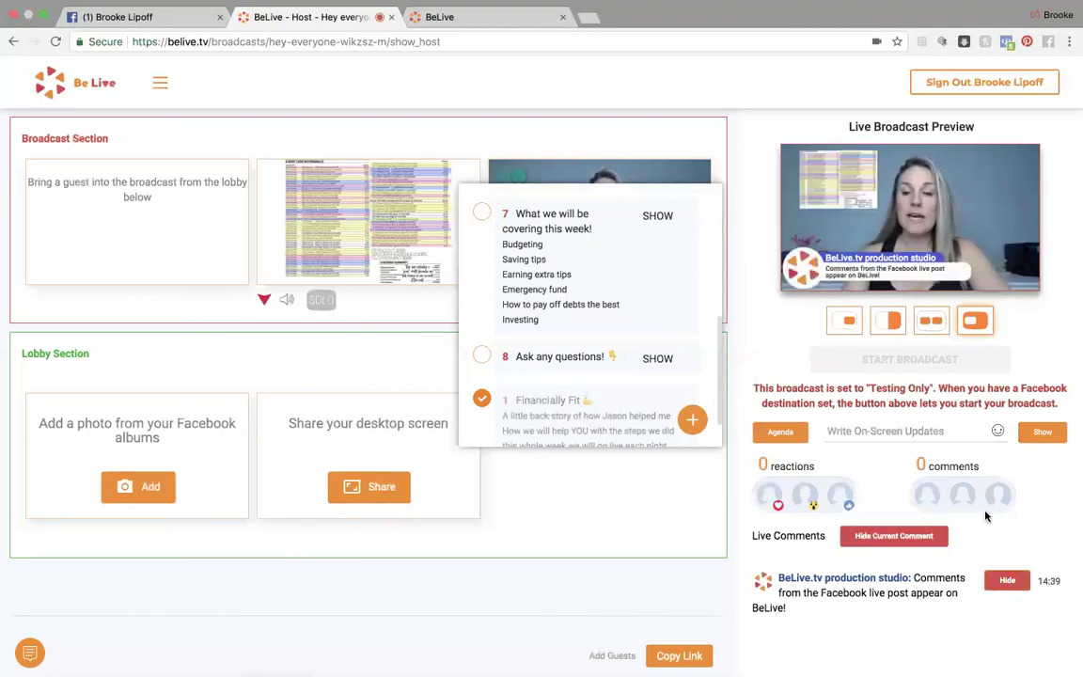
pyautogui.click(893, 536)
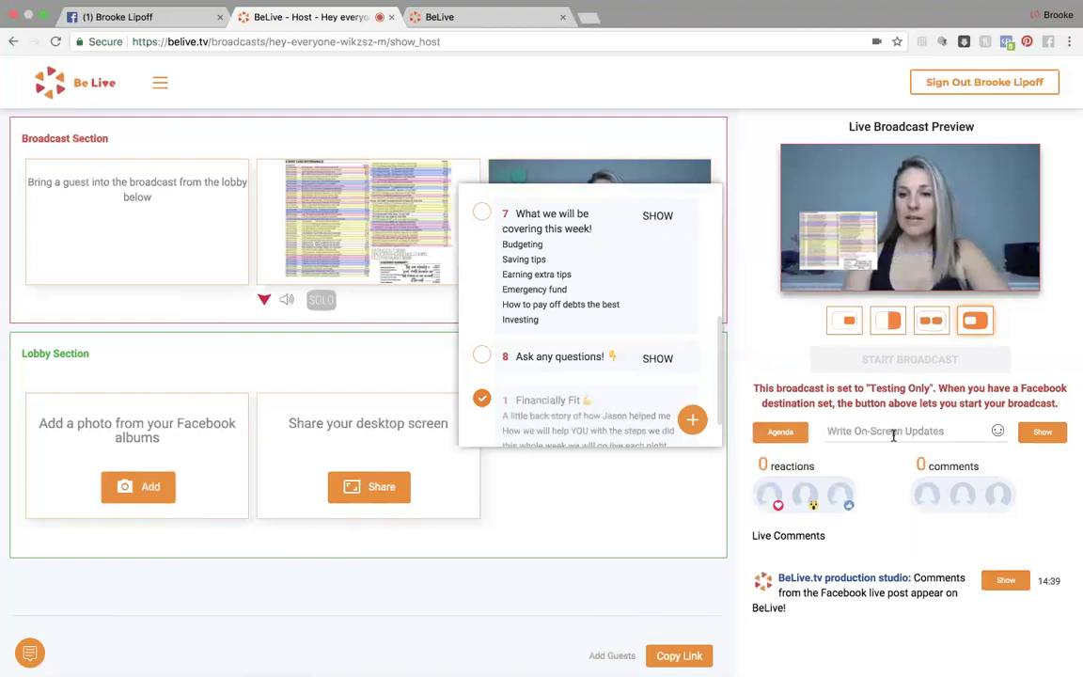
pyautogui.click(893, 431)
pyautogui.write('Hey everyone!')
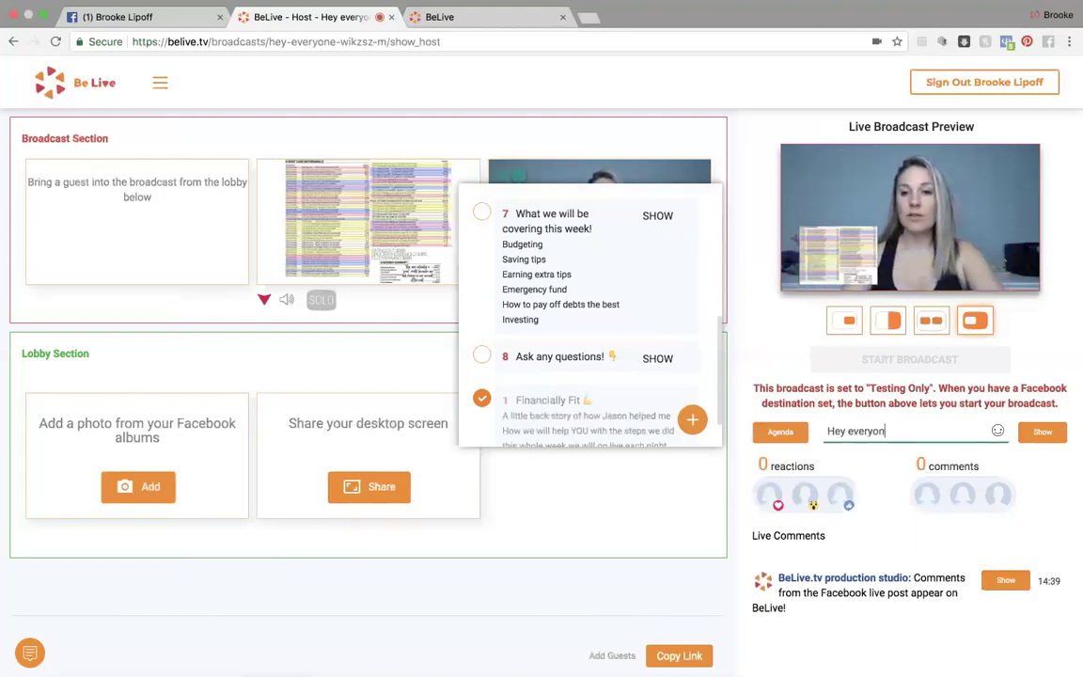
pyautogui.click(1042, 436)
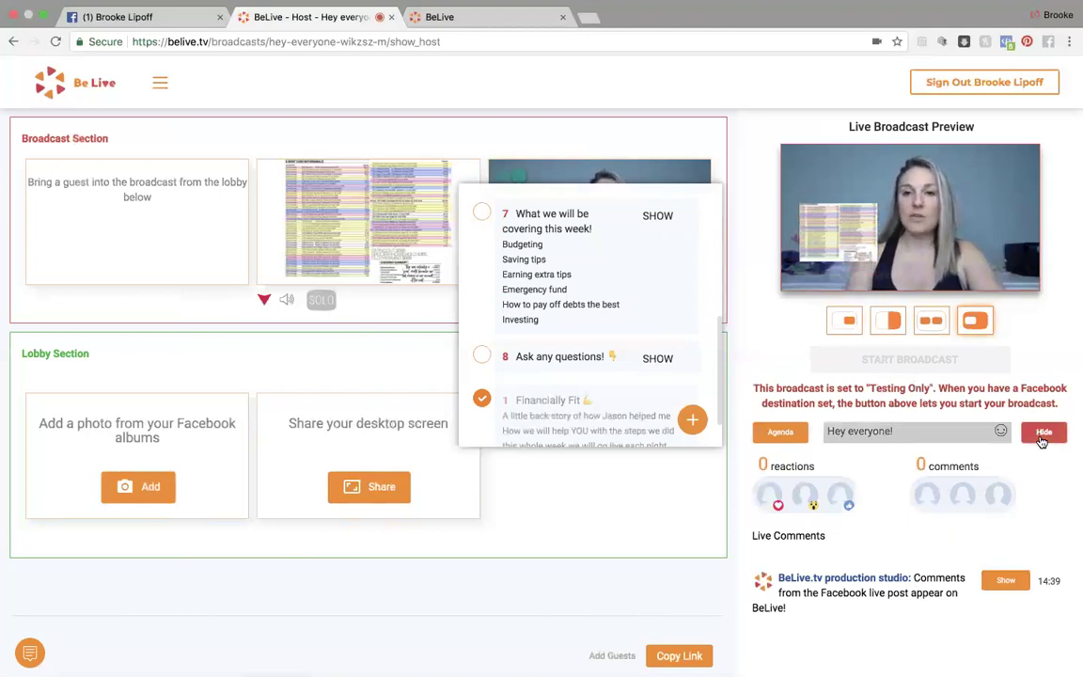
# Step: Close and reopen the agenda panel, then show the sample Facebook comment on the broadcast
pyautogui.click(784, 439)
pyautogui.click(784, 439)
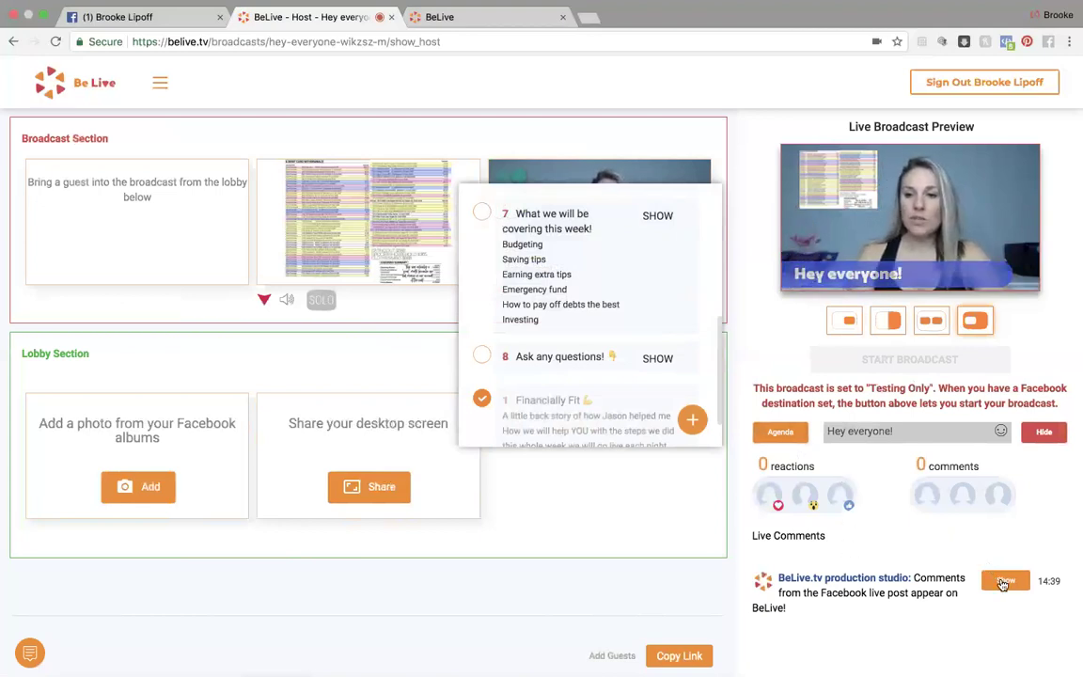
pyautogui.click(1005, 580)
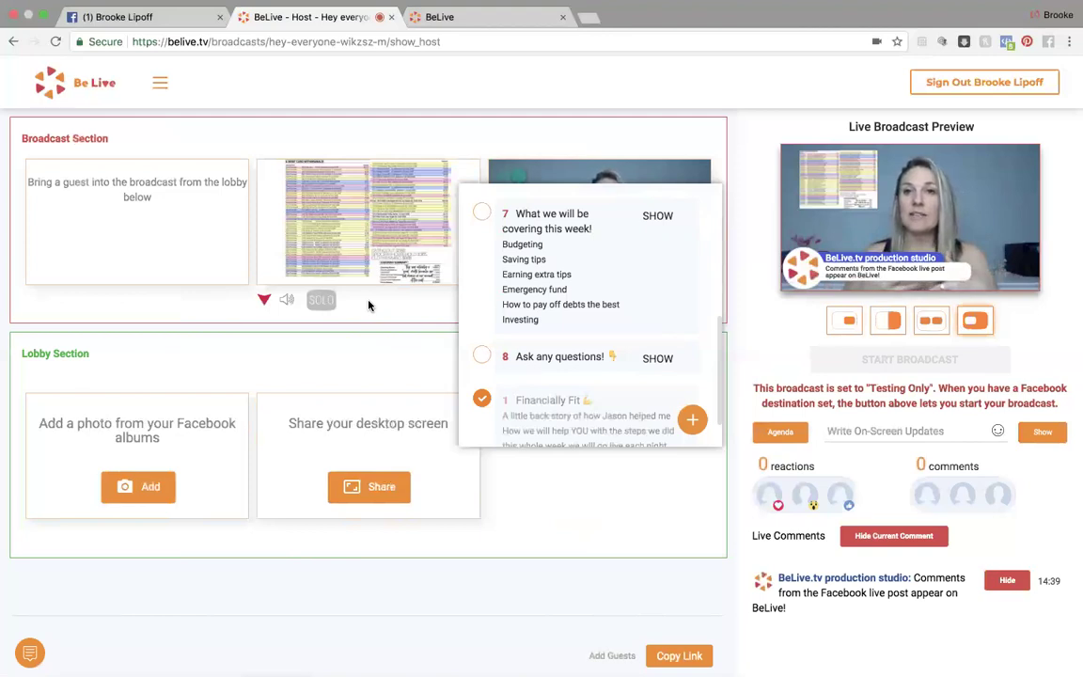
pyautogui.click(138, 487)
pyautogui.scroll(-10, 392, 435)
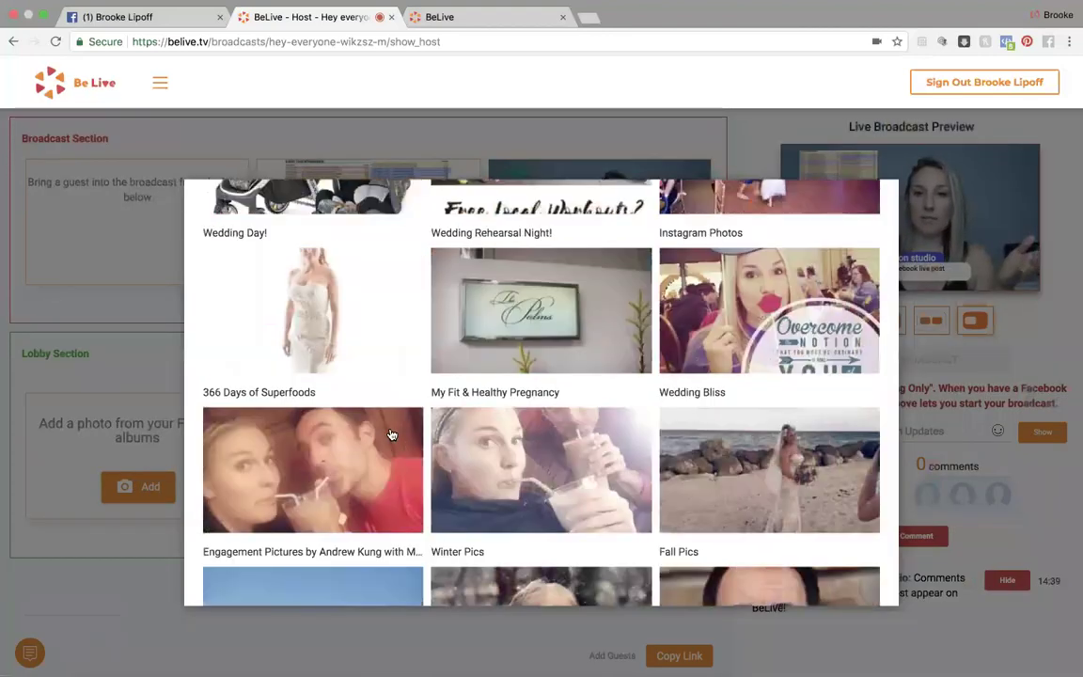
pyautogui.scroll(-5, 393, 435)
pyautogui.scroll(15, 392, 434)
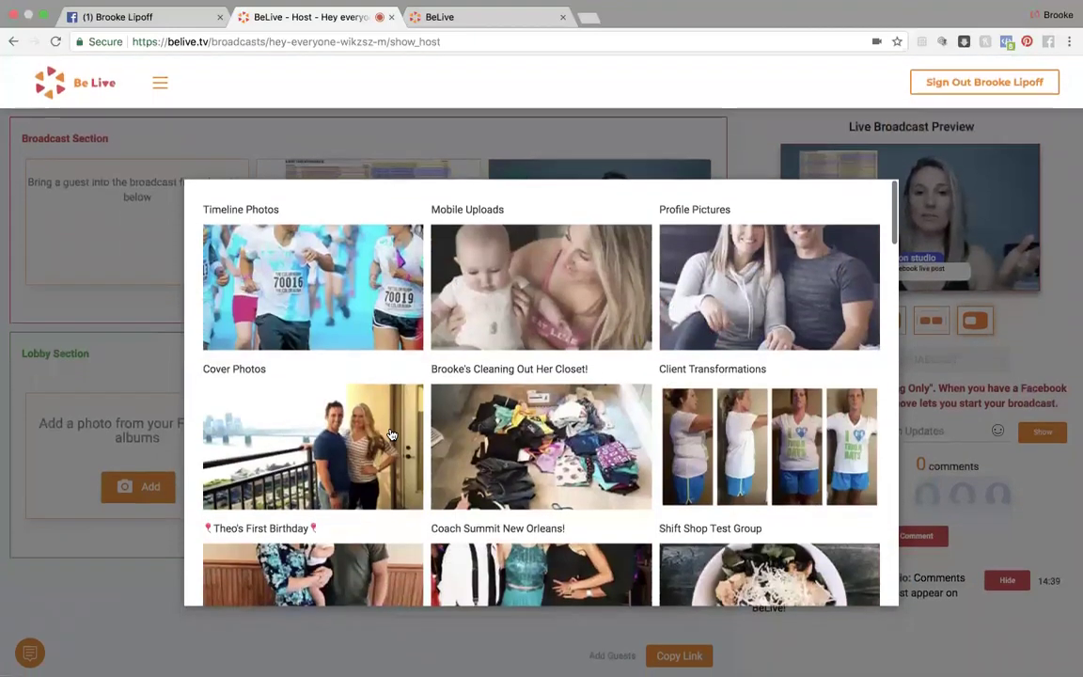
pyautogui.click(100, 358)
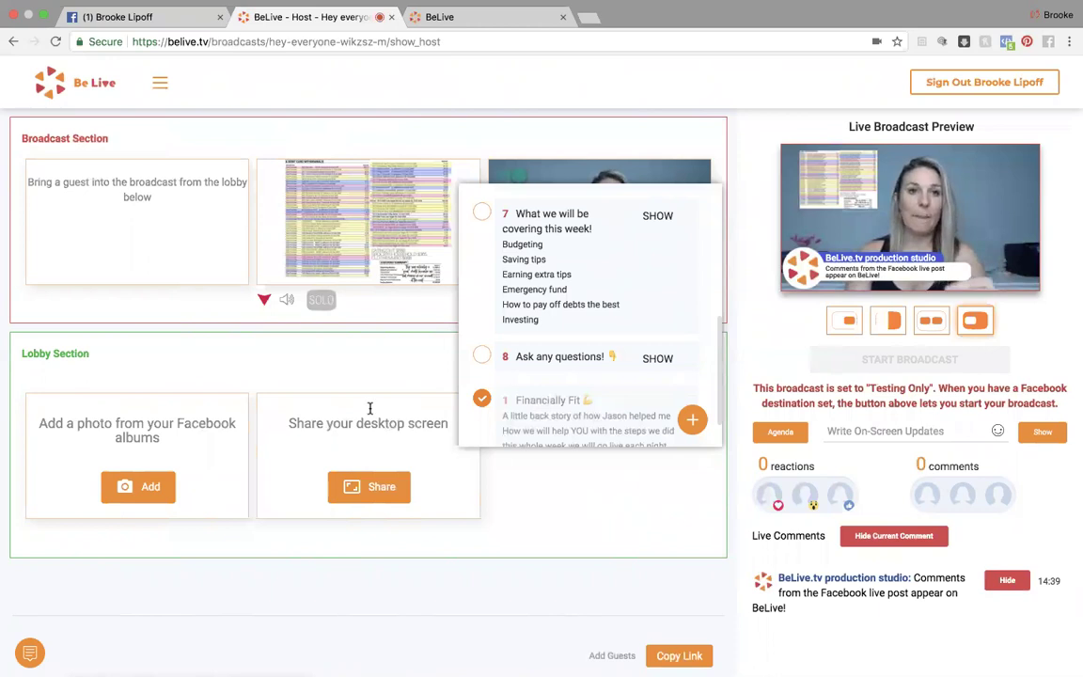
# Step: Leave the studio for the BeLive home page and begin a new broadcast
pyautogui.click(76, 87)
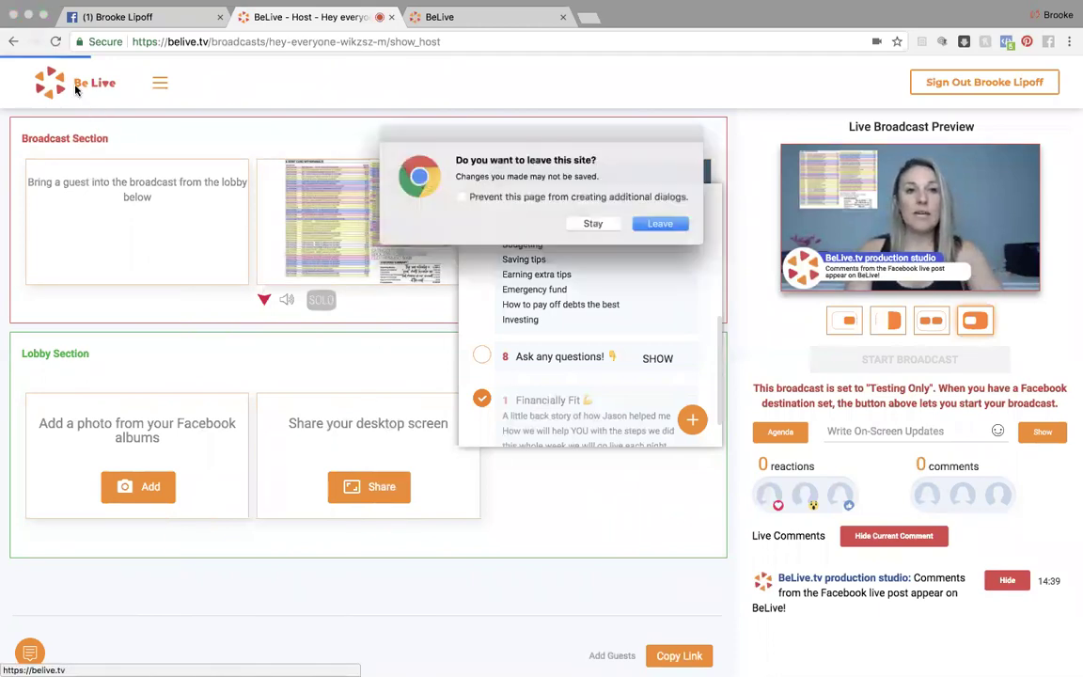
pyautogui.click(662, 224)
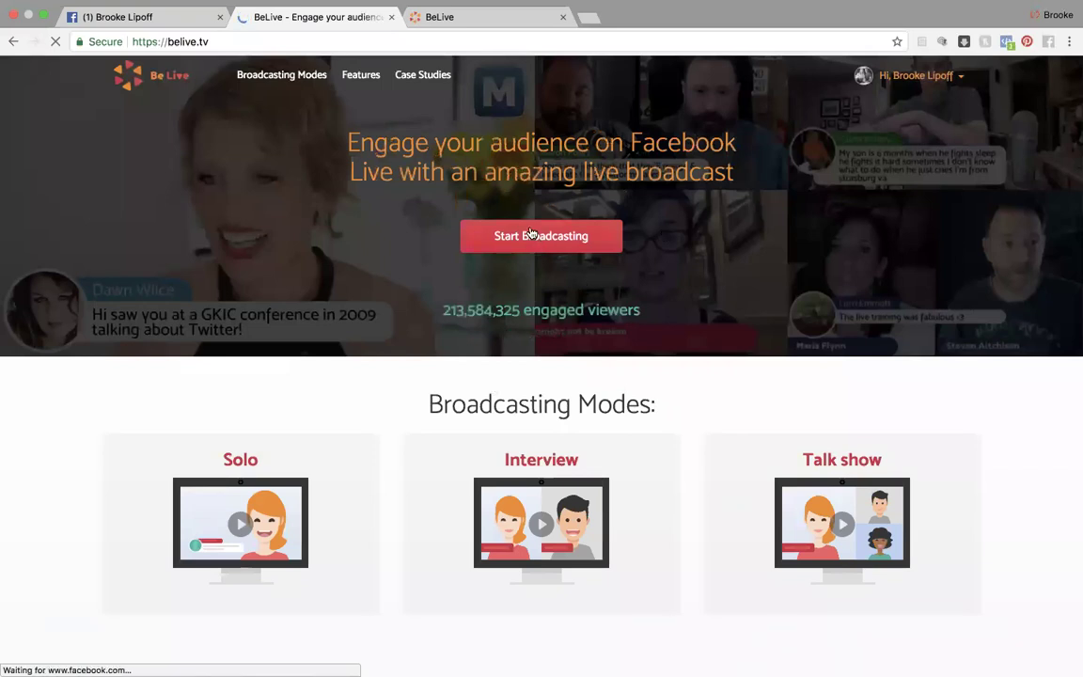
pyautogui.click(531, 234)
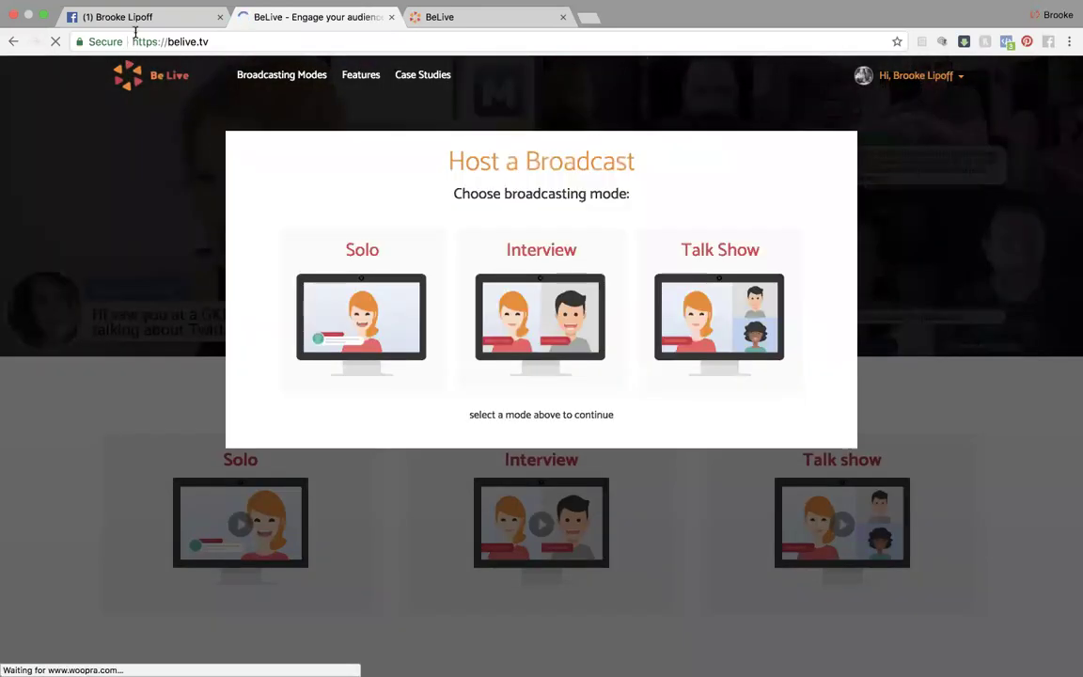
# Step: Look over the Facebook profile page, then return to the BeLive tab
pyautogui.click(122, 16)
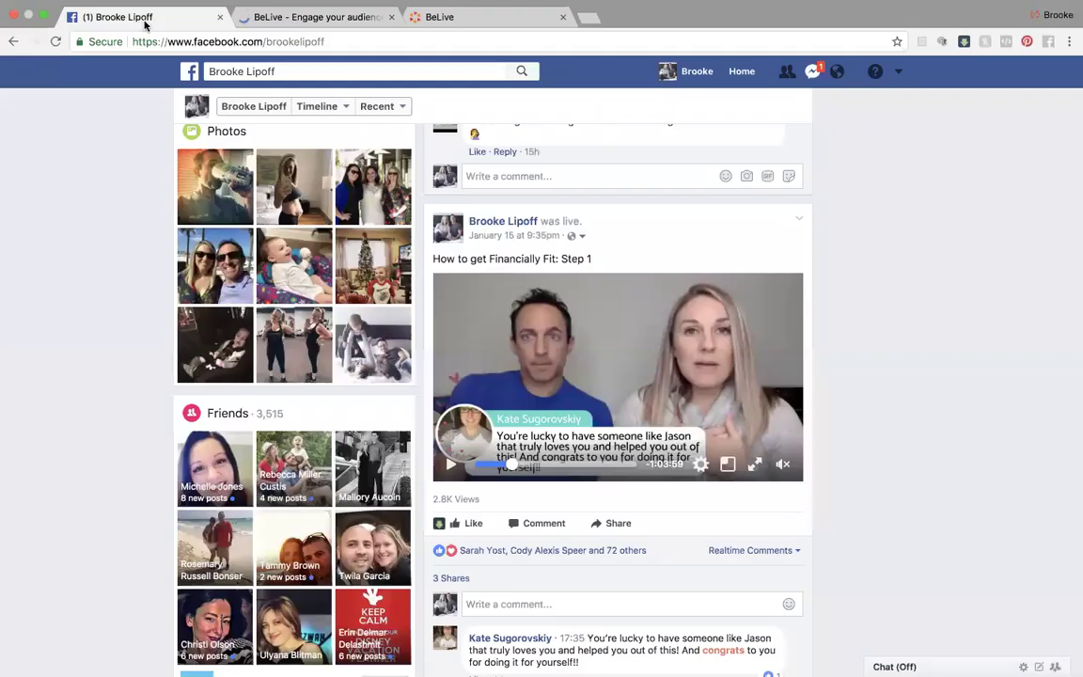
pyautogui.scroll(2, 583, 260)
pyautogui.scroll(15, 584, 260)
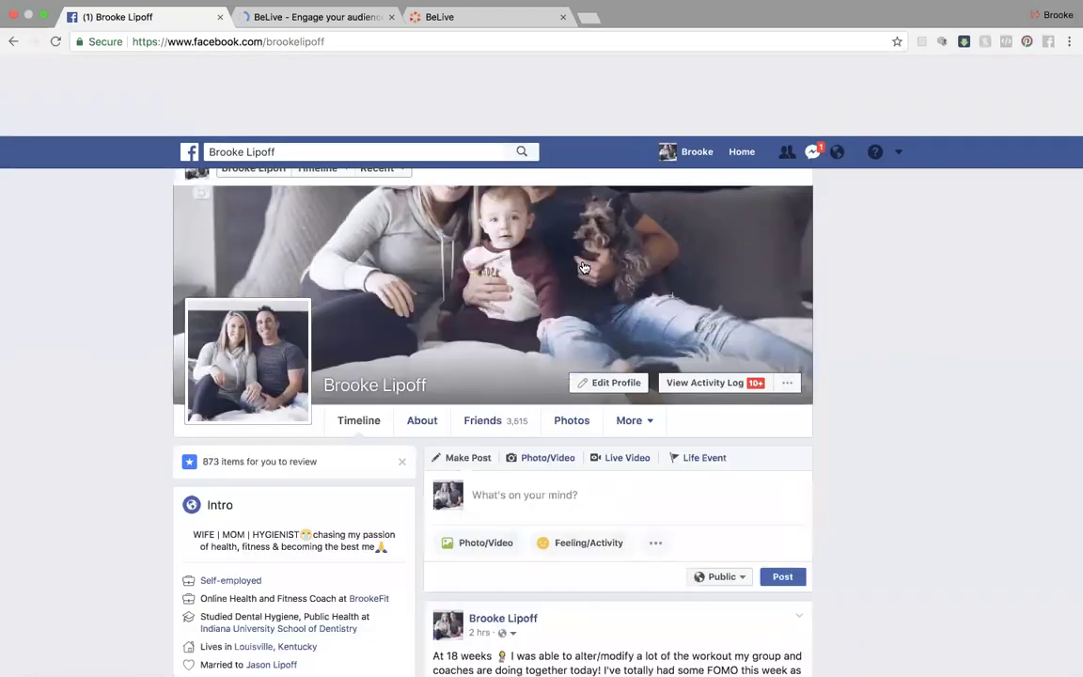
pyautogui.scroll(-4, 583, 264)
pyautogui.scroll(4, 583, 268)
pyautogui.scroll(-5, 583, 268)
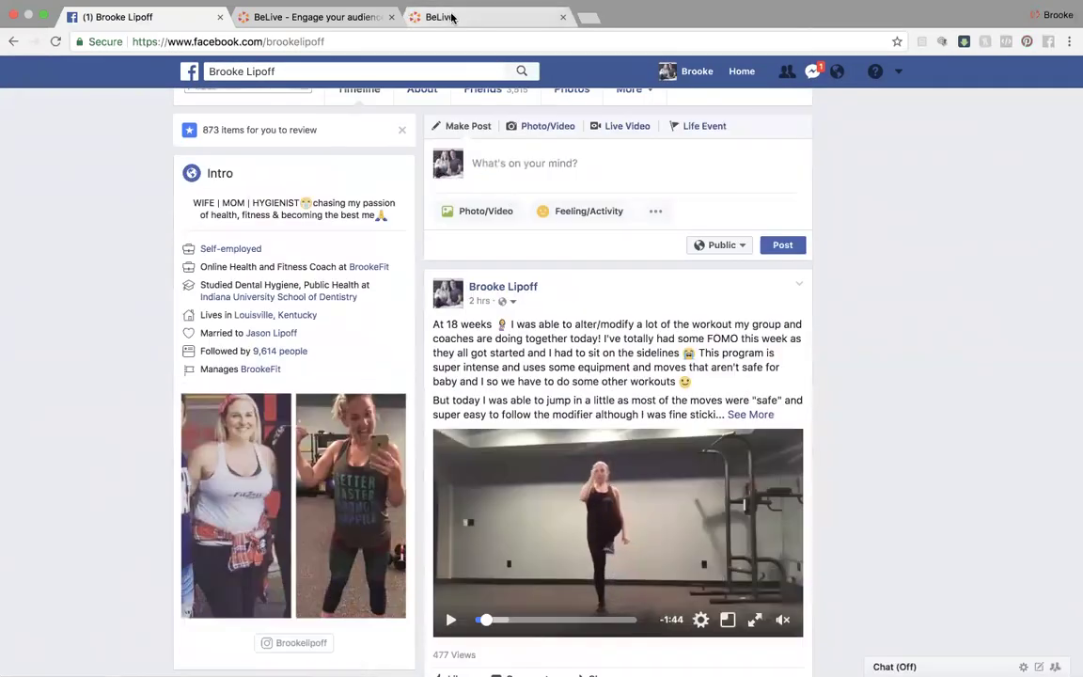
pyautogui.click(429, 19)
# Step: Close the extra BeLive packages tab and choose the Solo broadcasting mode instead of Interview
pyautogui.click(307, 22)
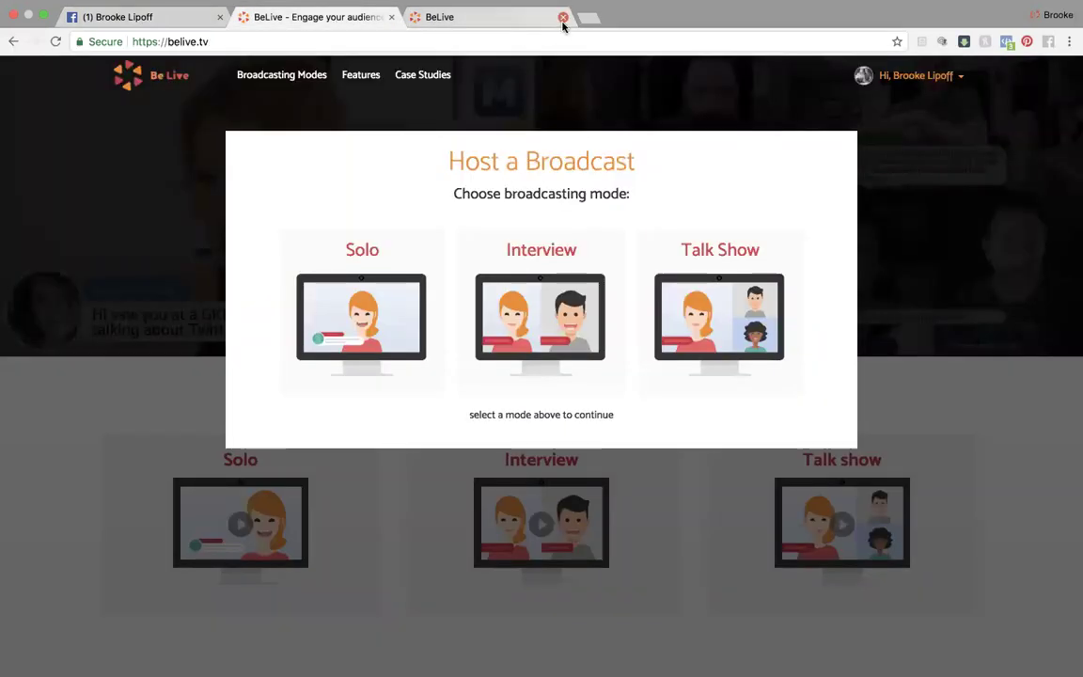
pyautogui.click(563, 16)
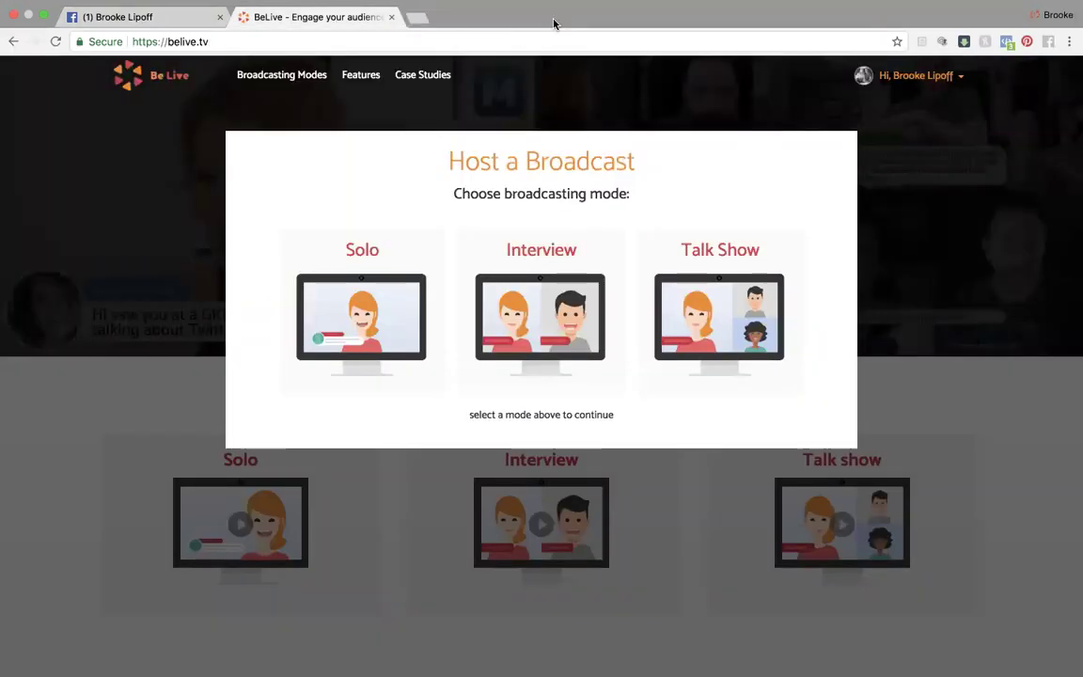
pyautogui.click(568, 299)
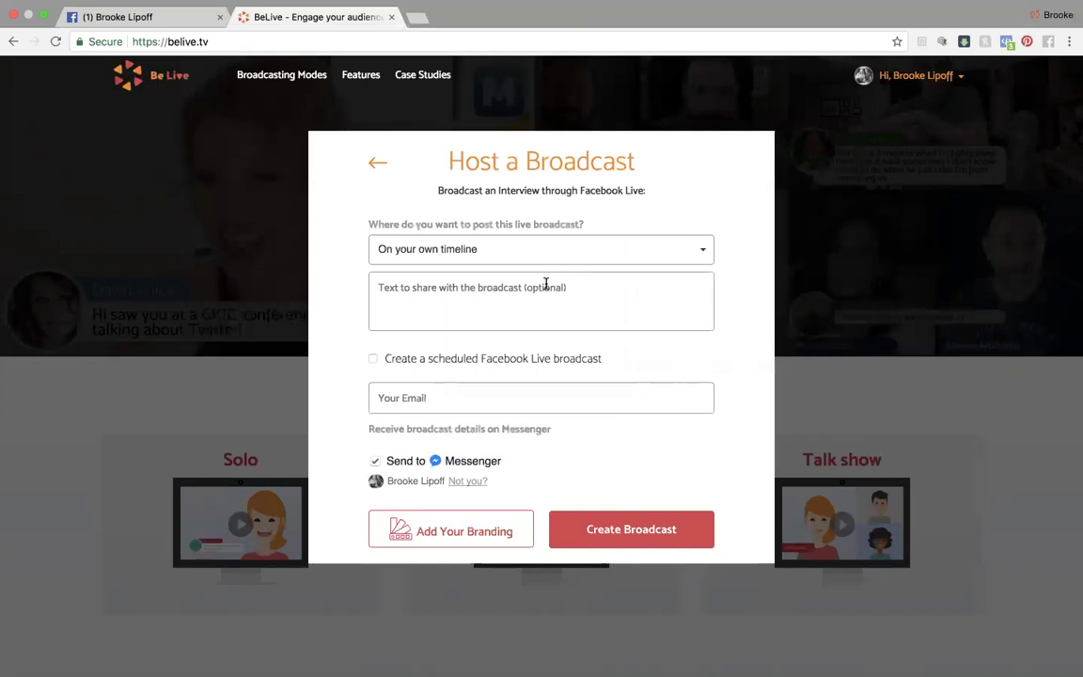
pyautogui.click(376, 164)
pyautogui.click(388, 310)
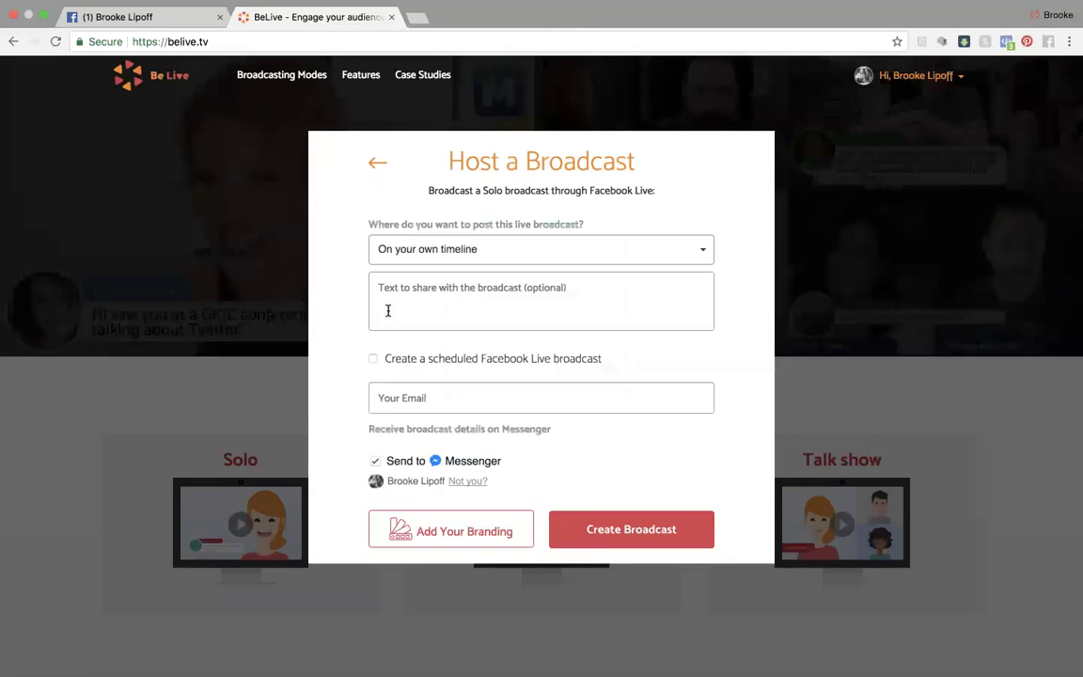
# Step: Set the destination to Testing Only, enter 'Hey everyone!' as the text, and leave scheduling off
pyautogui.click(424, 252)
pyautogui.click(436, 222)
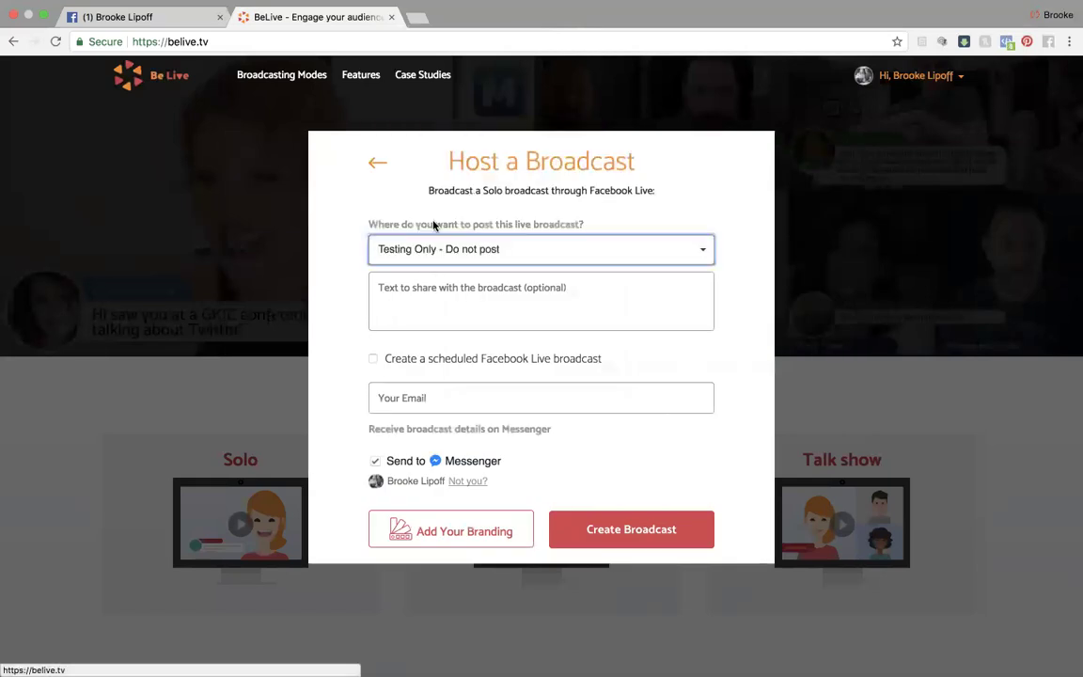
pyautogui.click(435, 308)
pyautogui.write('Hey everyone!')
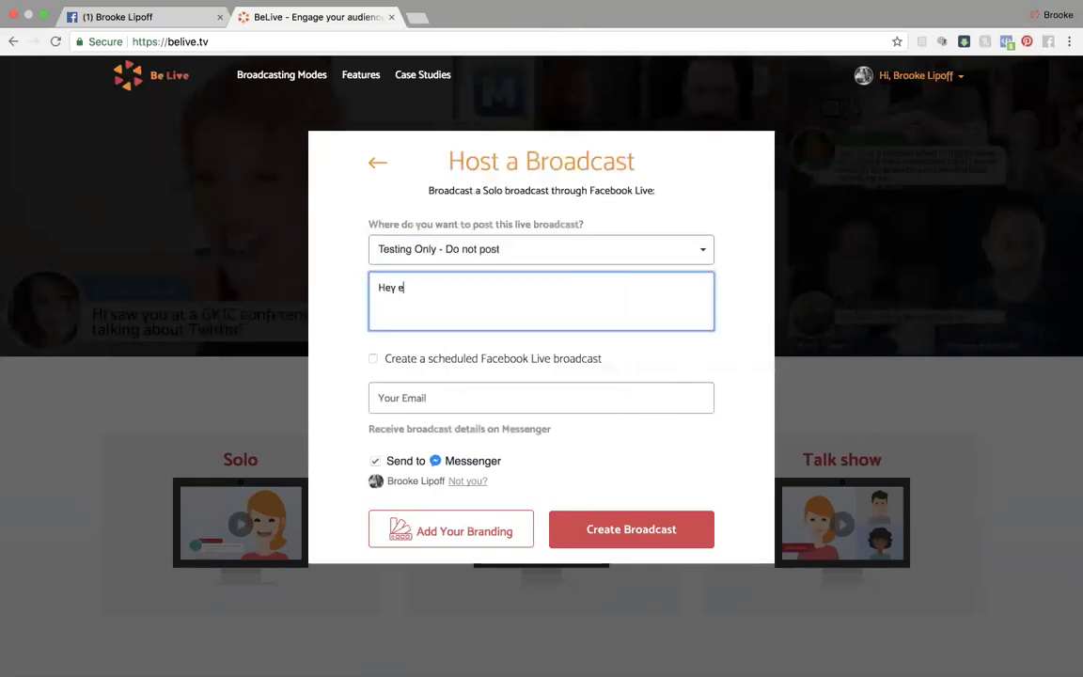
pyautogui.click(401, 393)
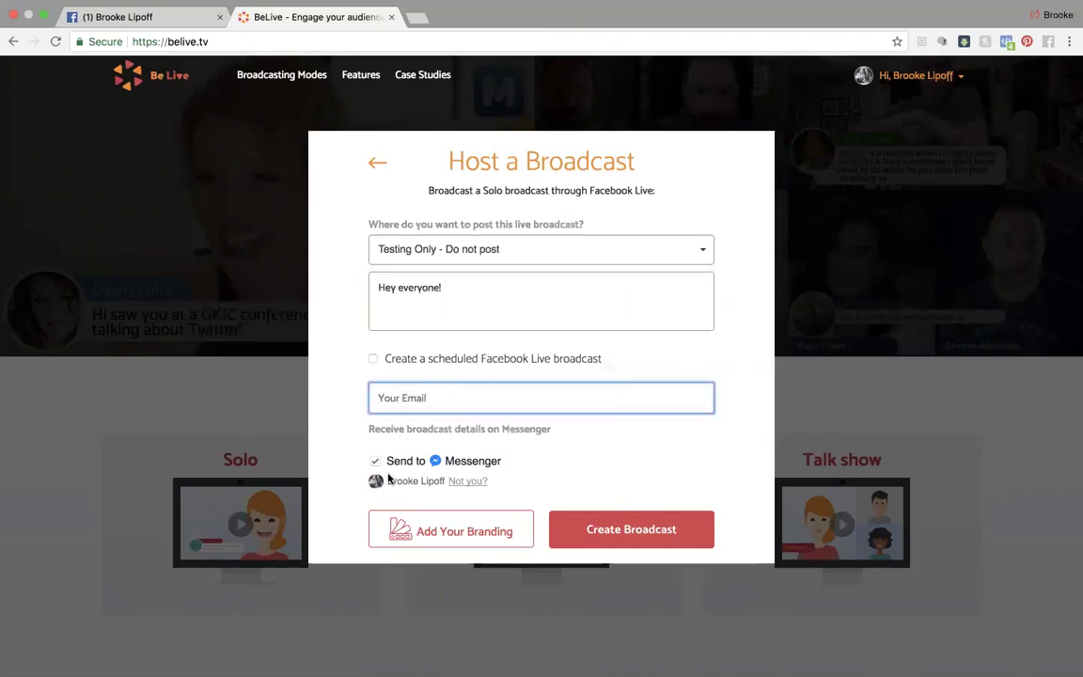
pyautogui.click(375, 358)
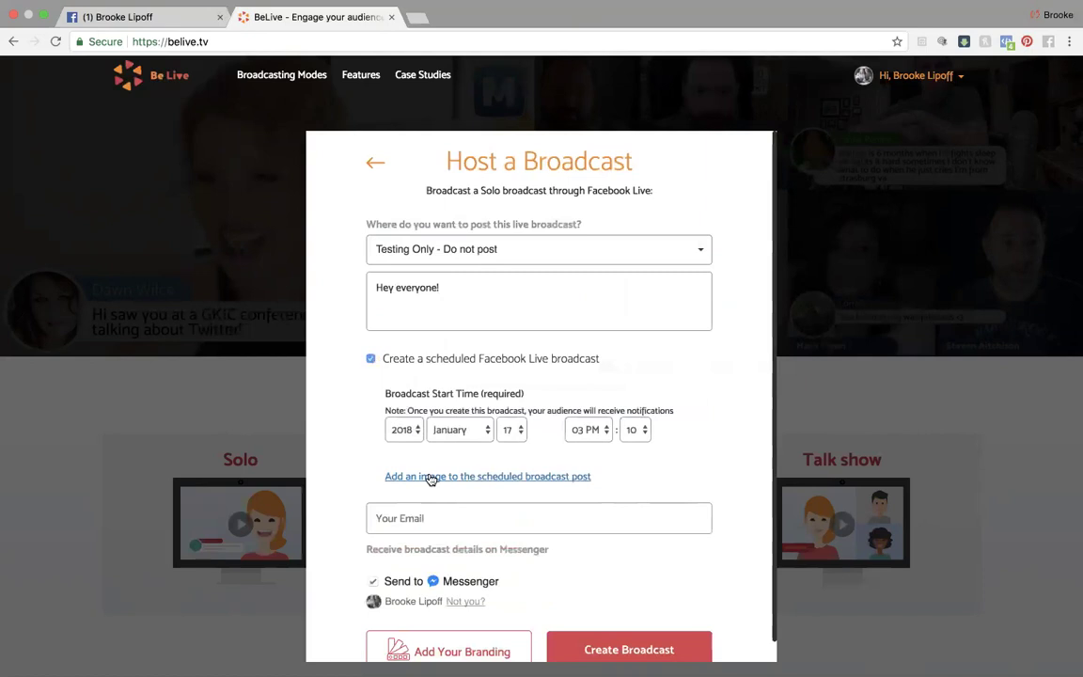
pyautogui.click(372, 360)
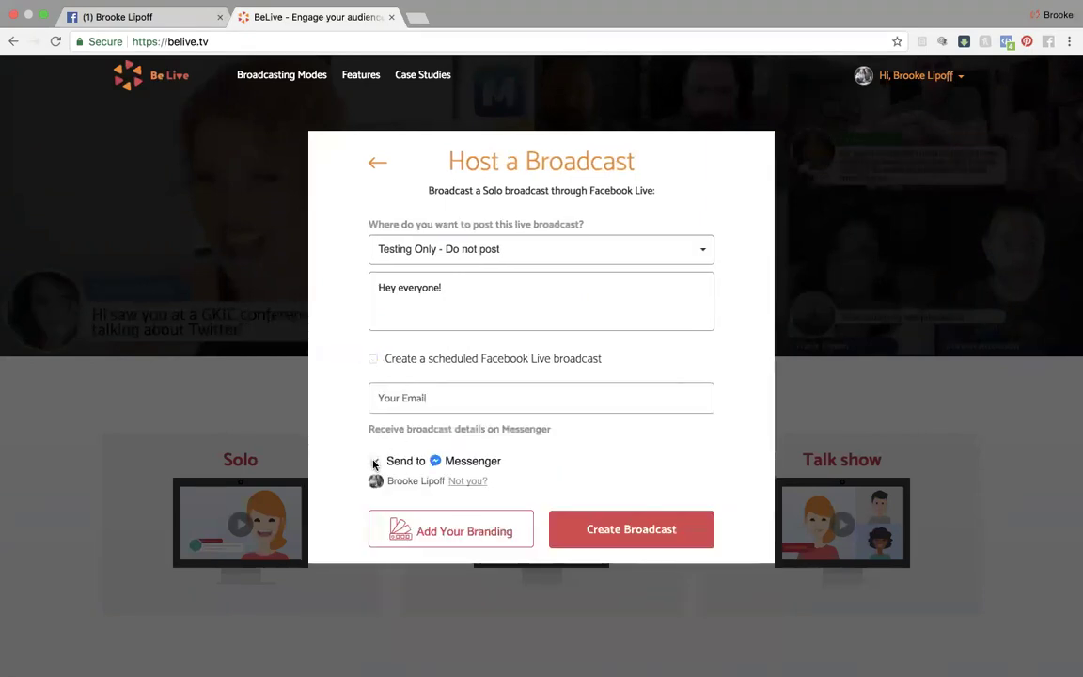
# Step: Set the brand colour to blue #4554d8 and save the branding
pyautogui.click(428, 534)
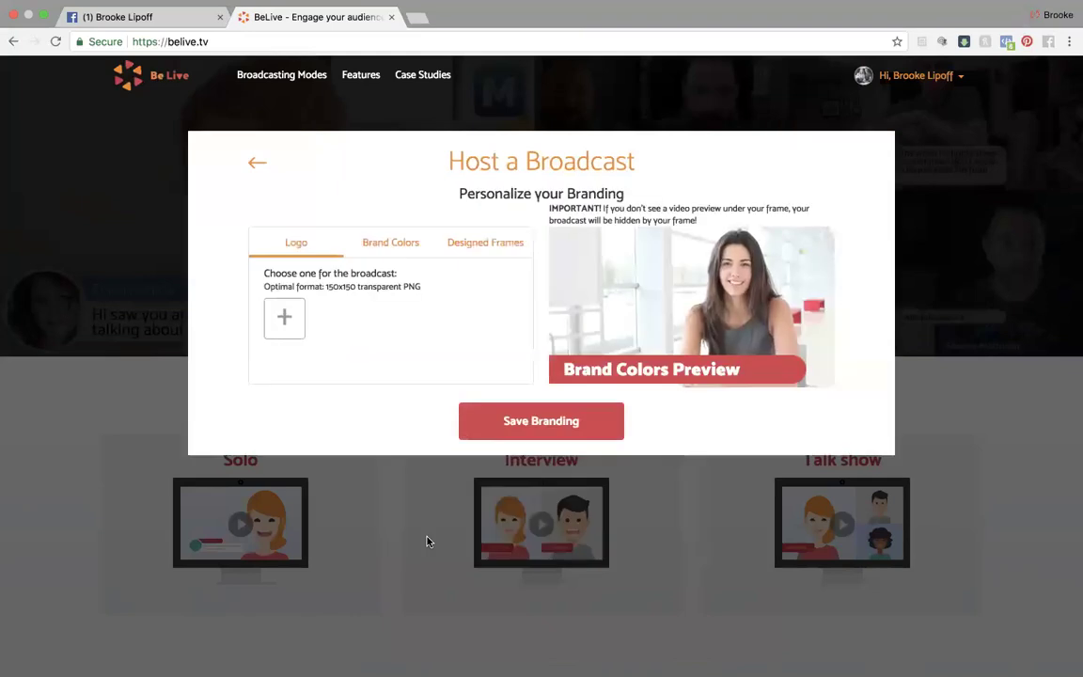
pyautogui.click(385, 243)
pyautogui.click(478, 344)
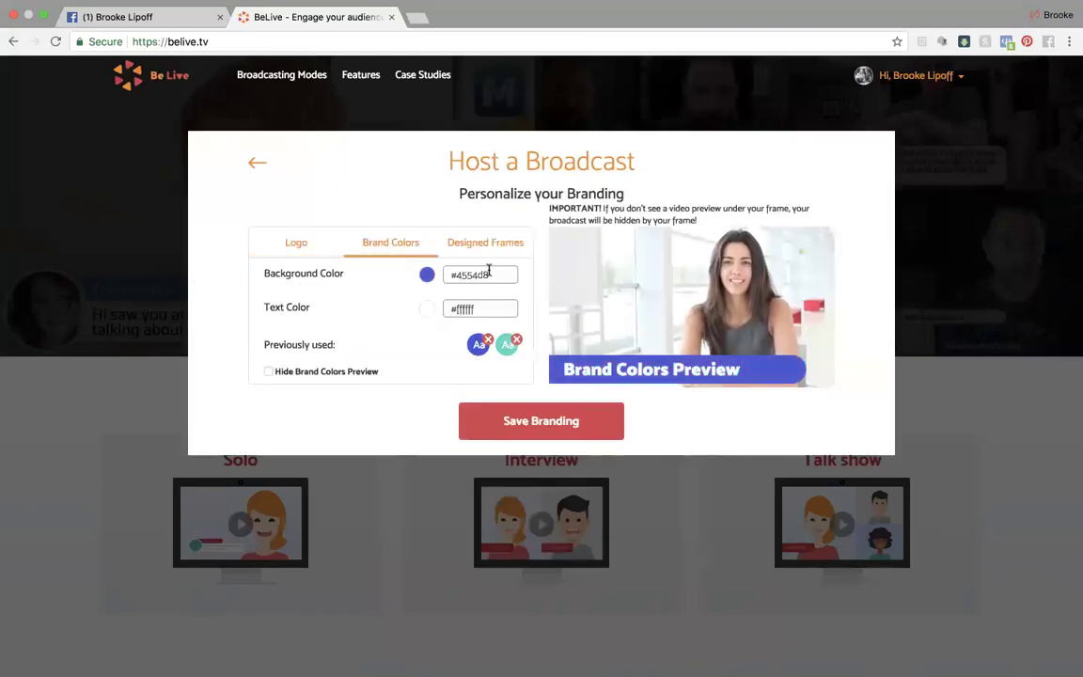
pyautogui.click(520, 433)
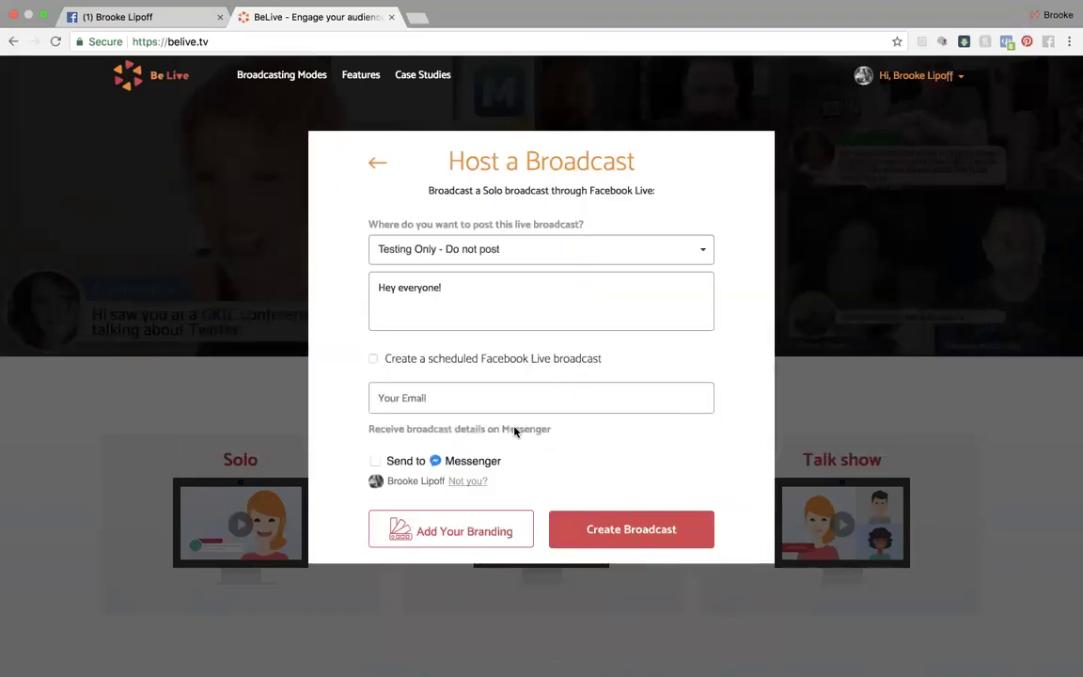
# Step: Create the Solo broadcast, keep the 720p camera and microphone settings, and connect the webcam
pyautogui.click(627, 532)
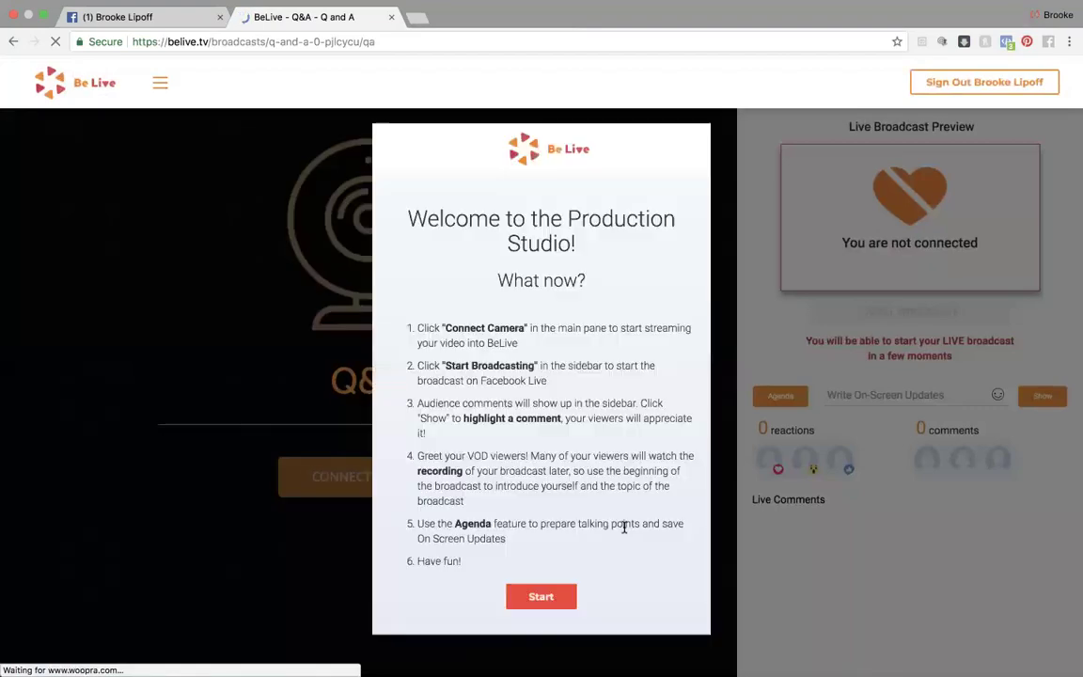
pyautogui.click(536, 602)
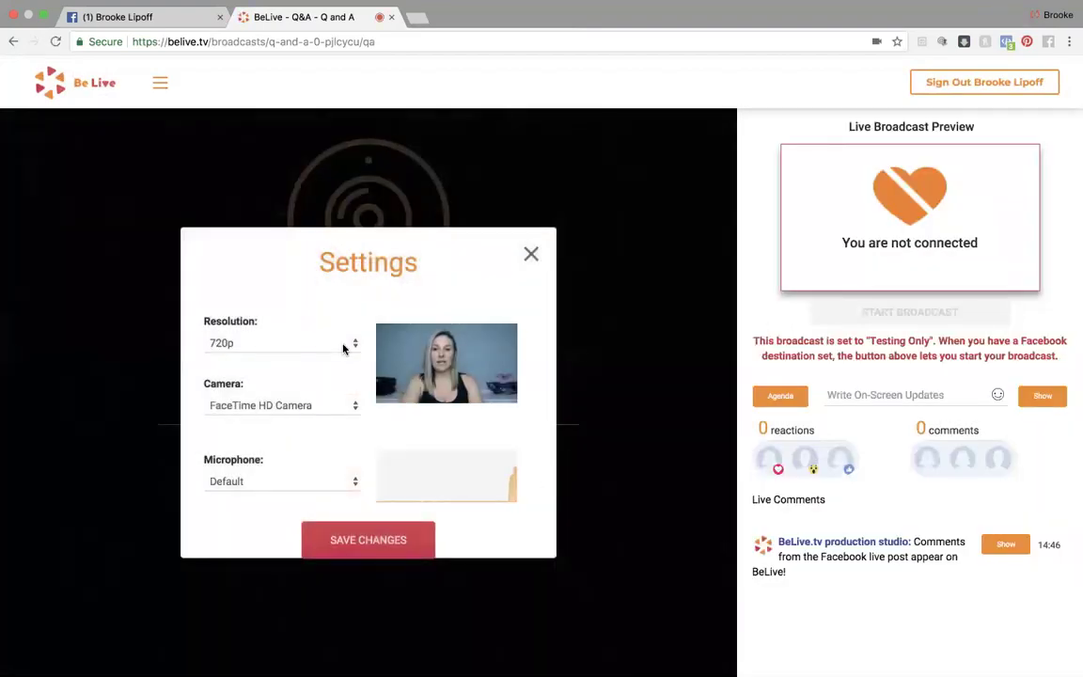
pyautogui.click(370, 543)
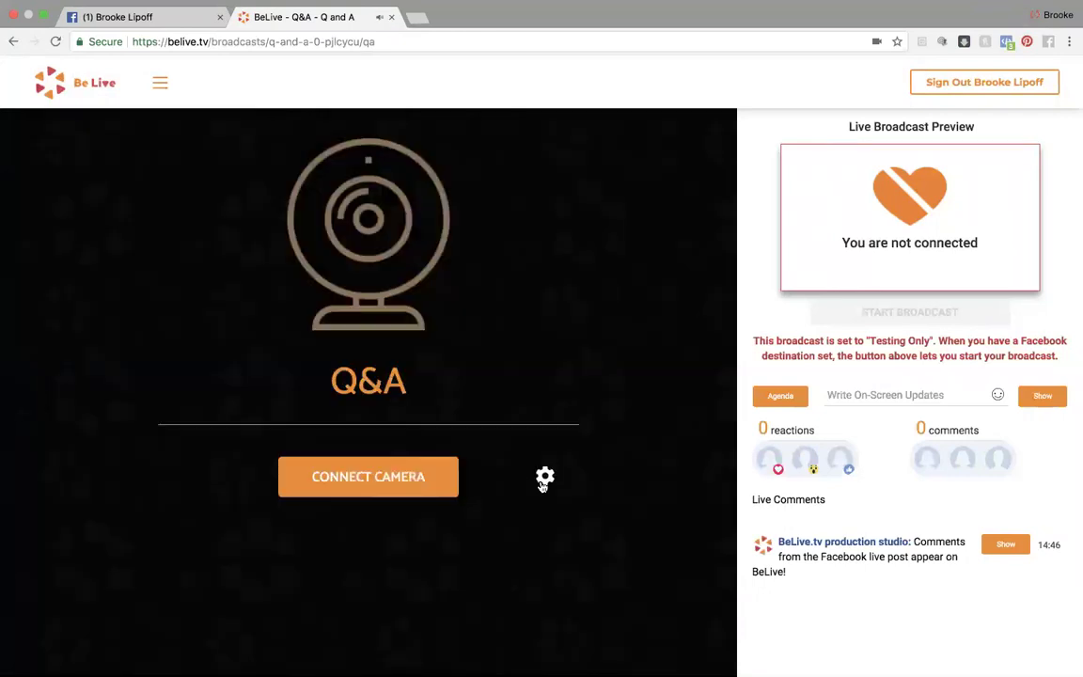
pyautogui.click(399, 495)
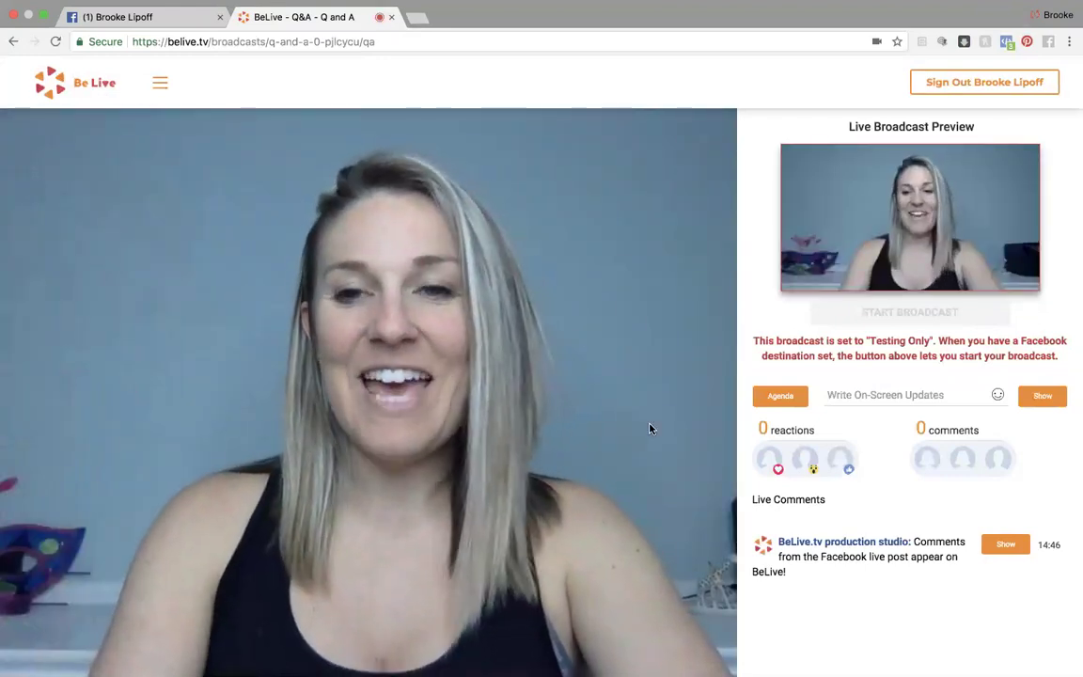
# Step: Load the Financially Fit agenda from the saved agendas list
pyautogui.click(777, 398)
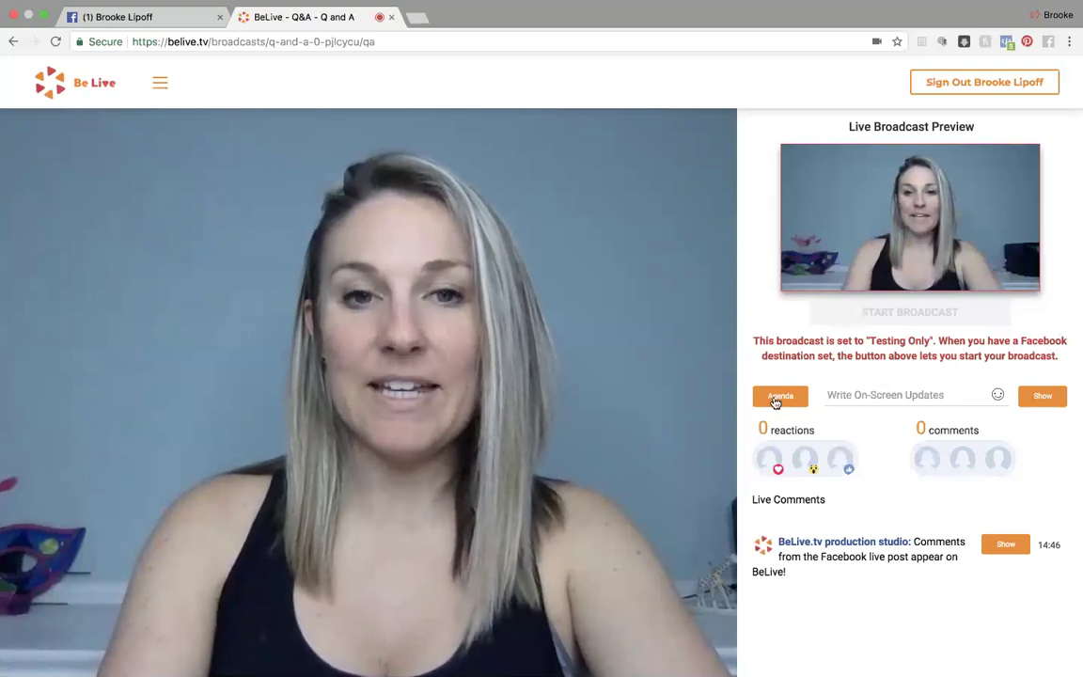
pyautogui.click(640, 210)
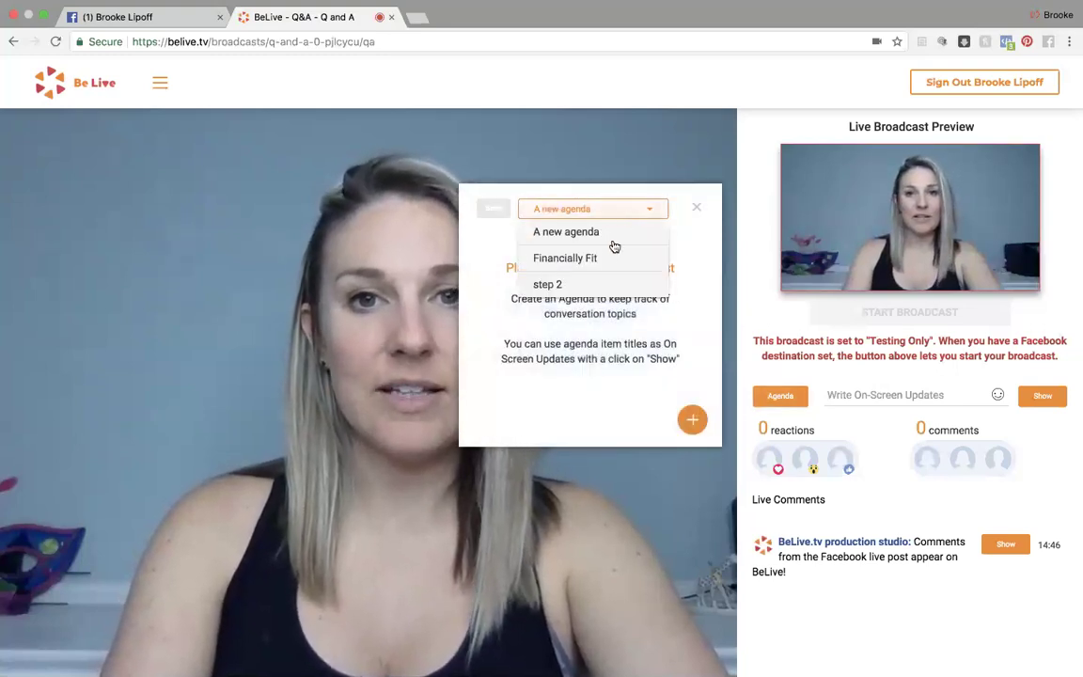
pyautogui.click(605, 258)
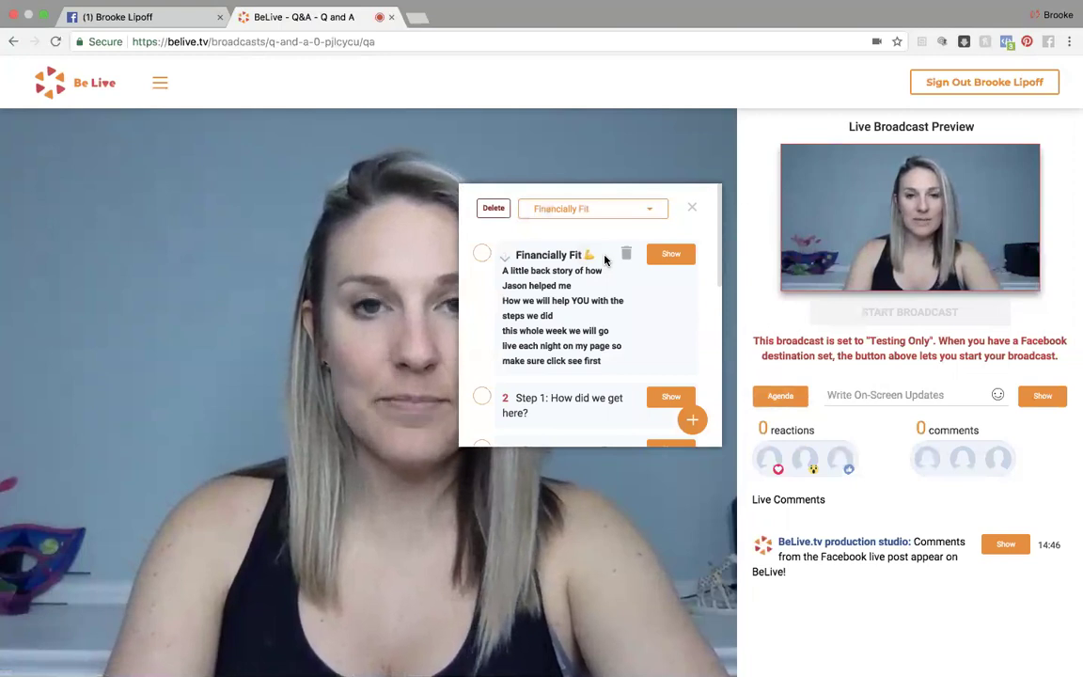
# Step: Display the sample comment over the video, then close and reopen the agenda panel
pyautogui.click(1008, 545)
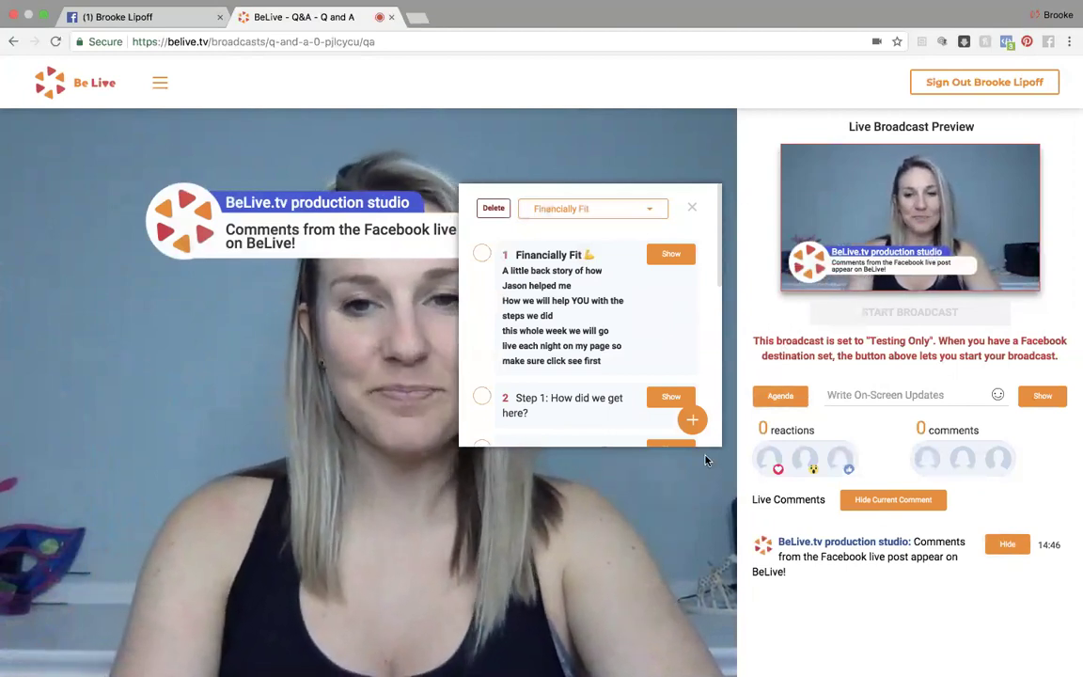
pyautogui.click(764, 398)
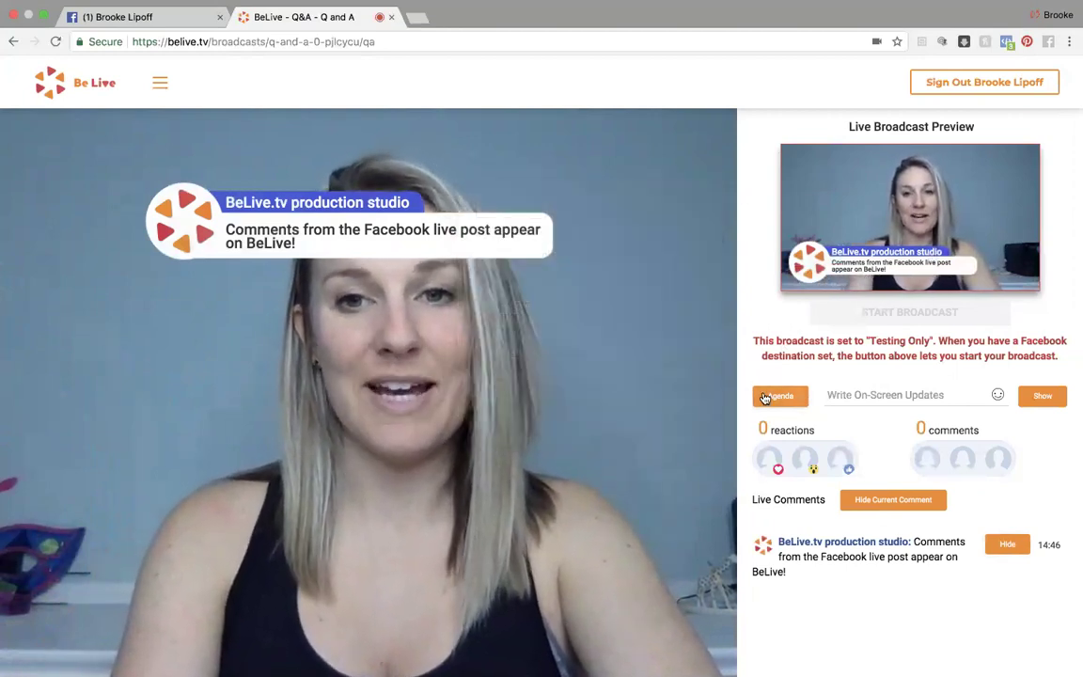
pyautogui.click(765, 398)
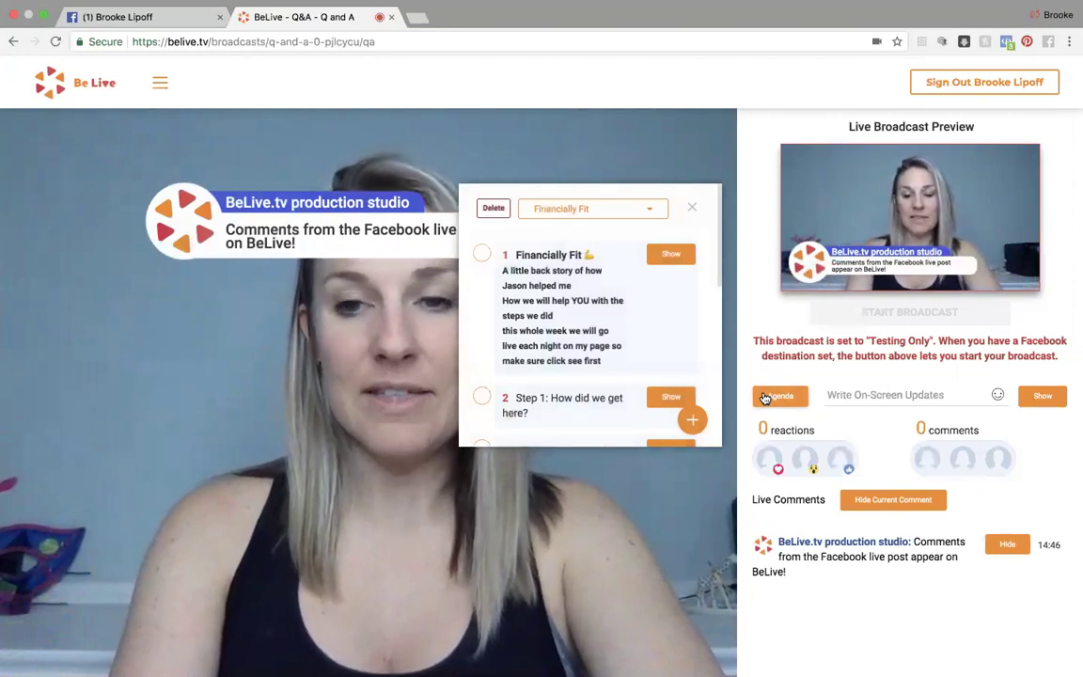
pyautogui.click(892, 501)
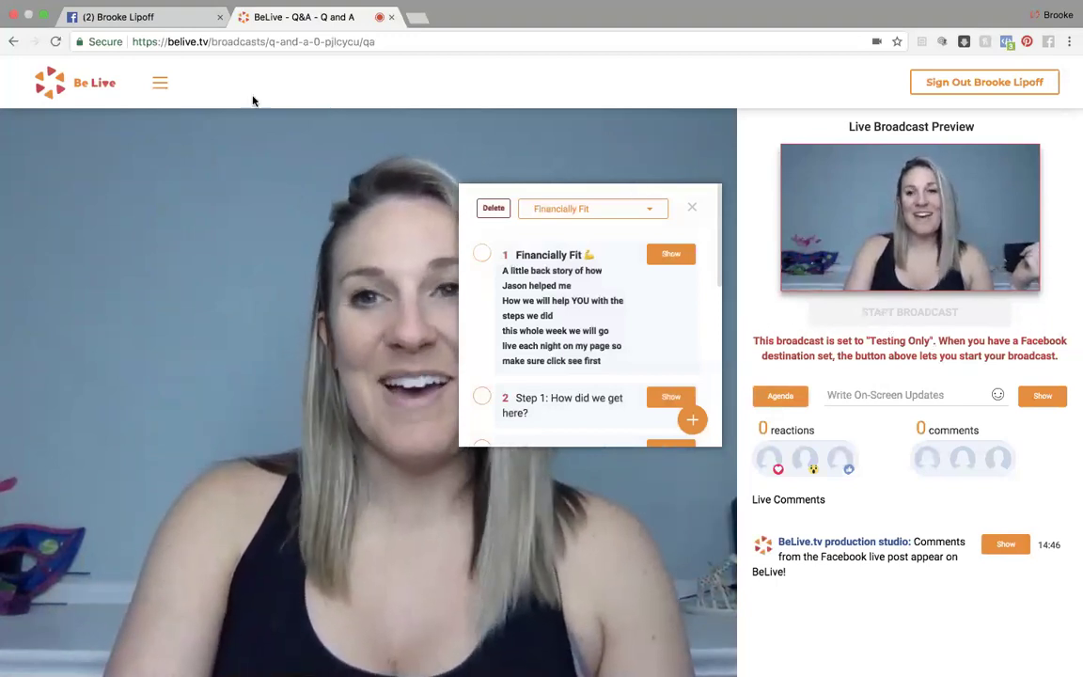
# Step: Leave the studio through the BeLive logo and answer the leave-site prompt
pyautogui.click(67, 88)
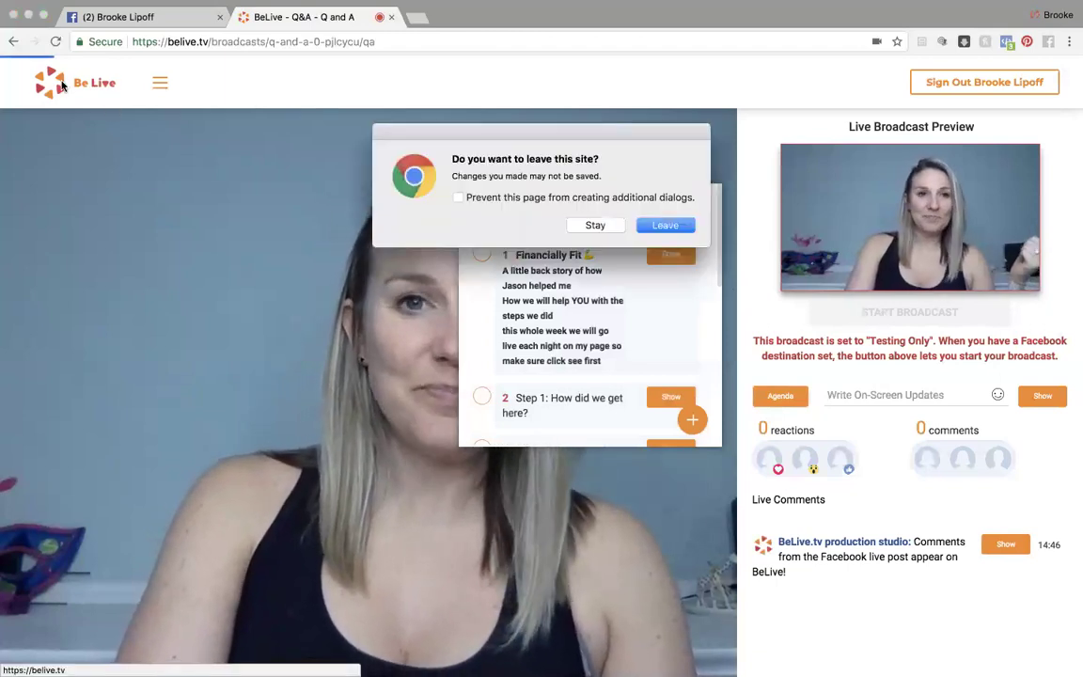
pyautogui.click(670, 225)
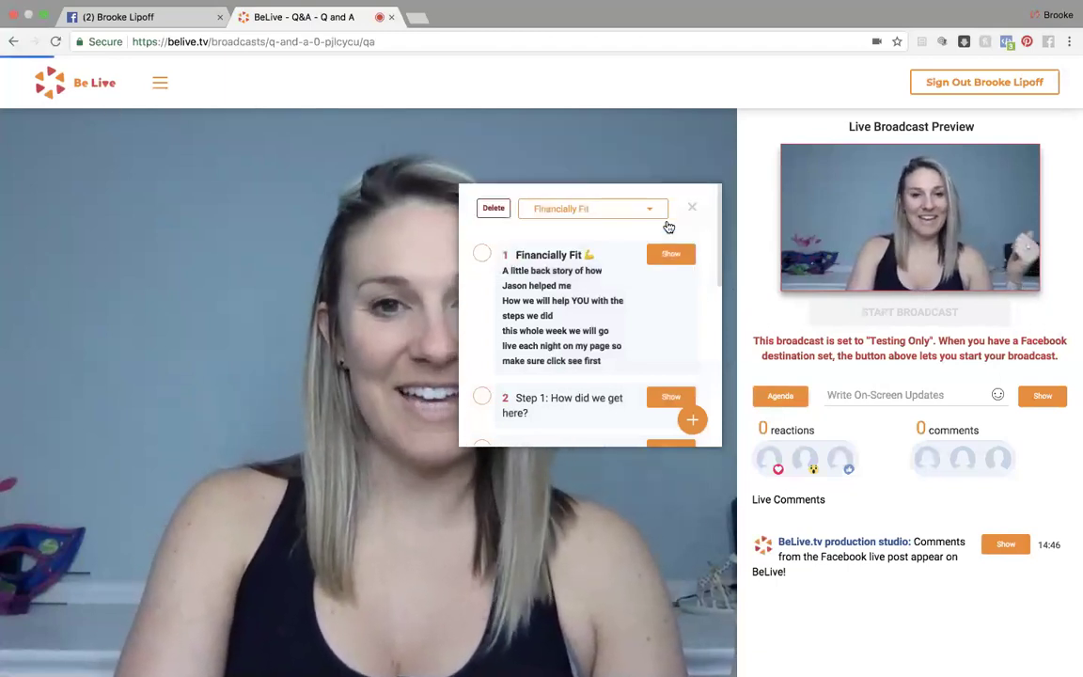